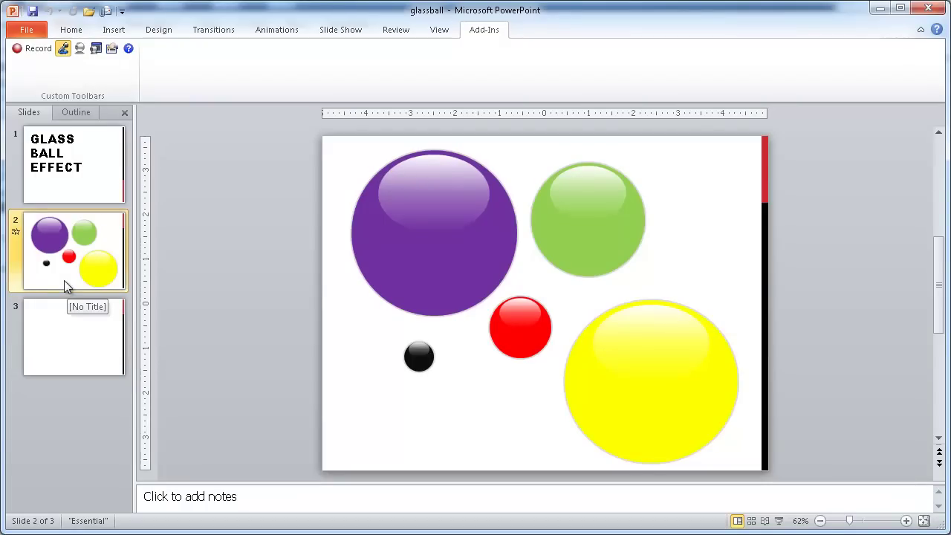
Switch to the blank third slide and get ready to insert shapes there
{"action": "left_click", "coordinate": [72, 338]}
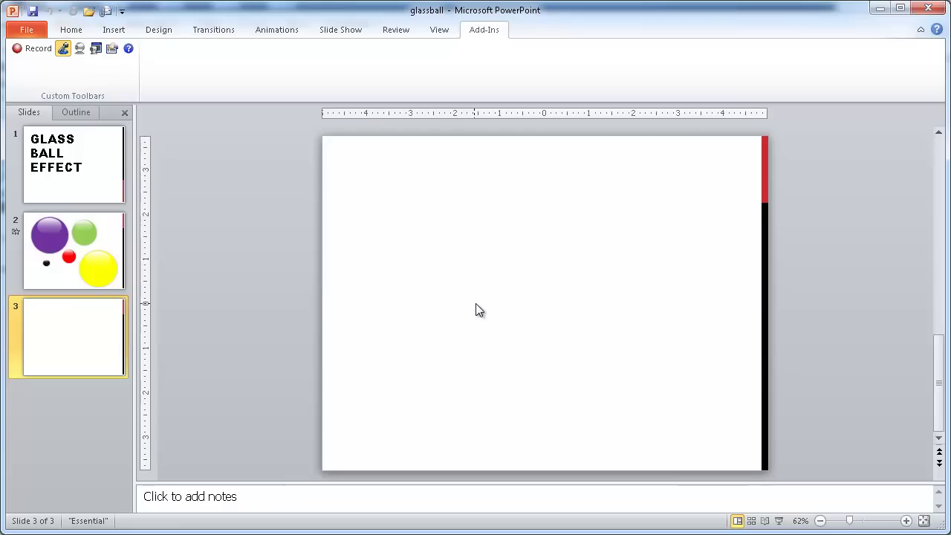
{"action": "left_click", "coordinate": [113, 30]}
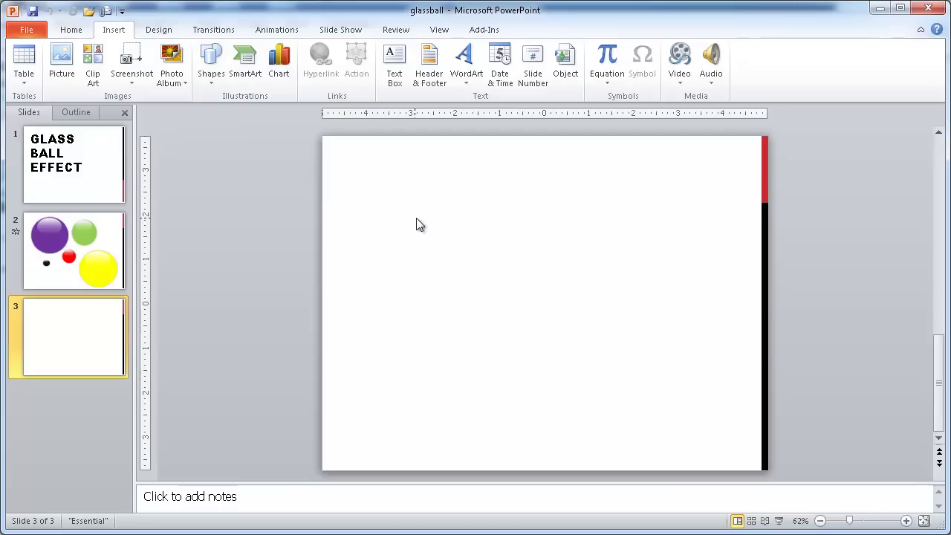
{"action": "left_click", "coordinate": [217, 79]}
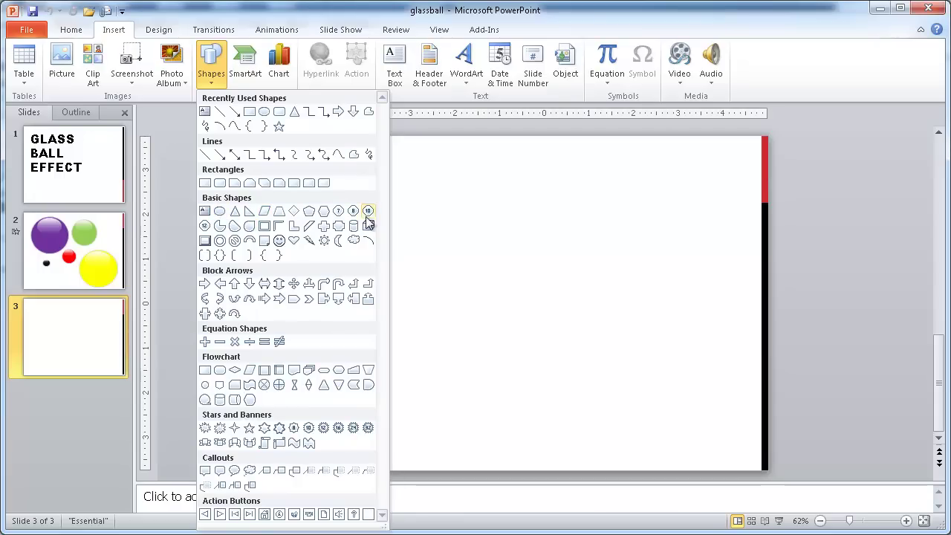
{"action": "left_click", "coordinate": [221, 211]}
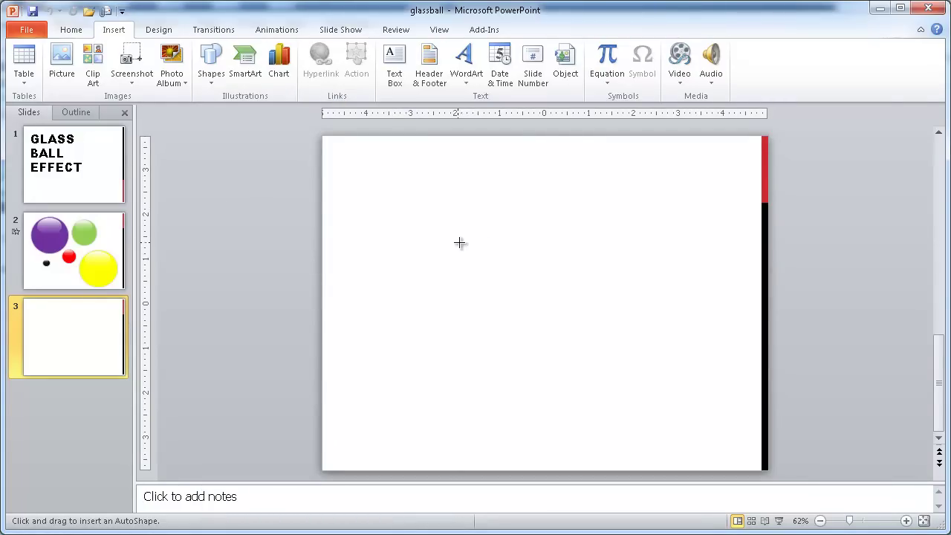
{"action": "left_click_drag", "start_coordinate": [455, 235], "coordinate": [581, 365]}
{"action": "key", "text": "Delete"}
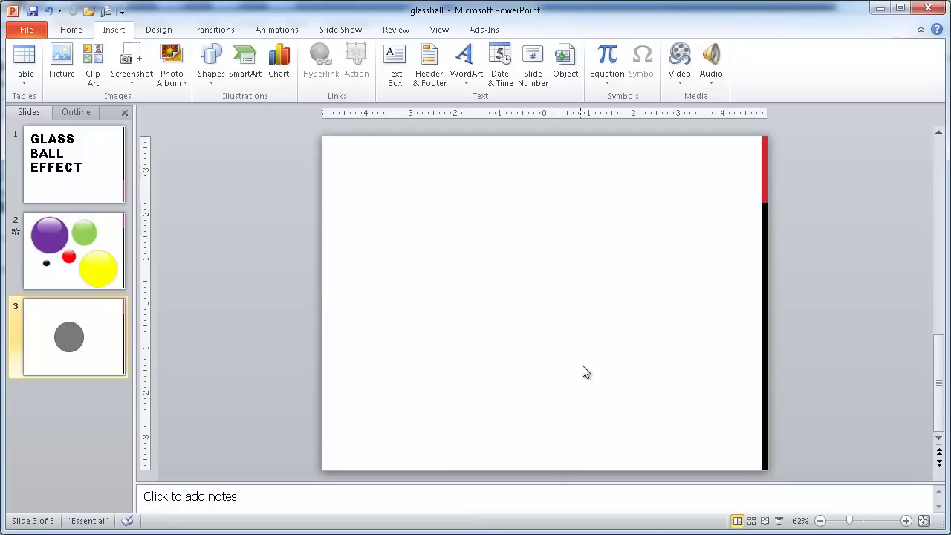
{"action": "left_click", "coordinate": [211, 74]}
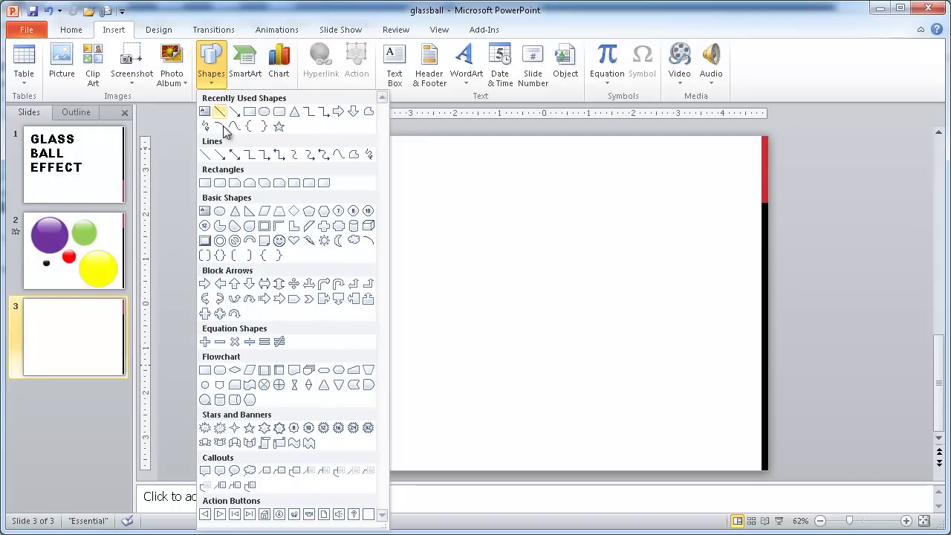
{"action": "left_click", "coordinate": [220, 210]}
{"action": "left_click_drag", "start_coordinate": [430, 244], "coordinate": [575, 388]}
{"action": "key", "text": "Delete"}
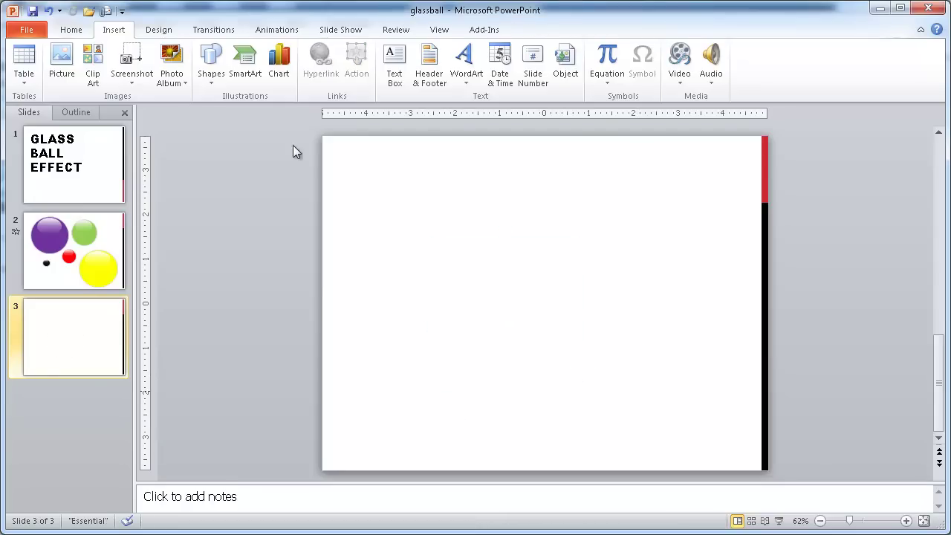
Draw a circle about 3.5 inches in diameter with the Oval shape and place it near the middle of the blank slide
{"action": "left_click", "coordinate": [210, 74]}
{"action": "left_click", "coordinate": [224, 220]}
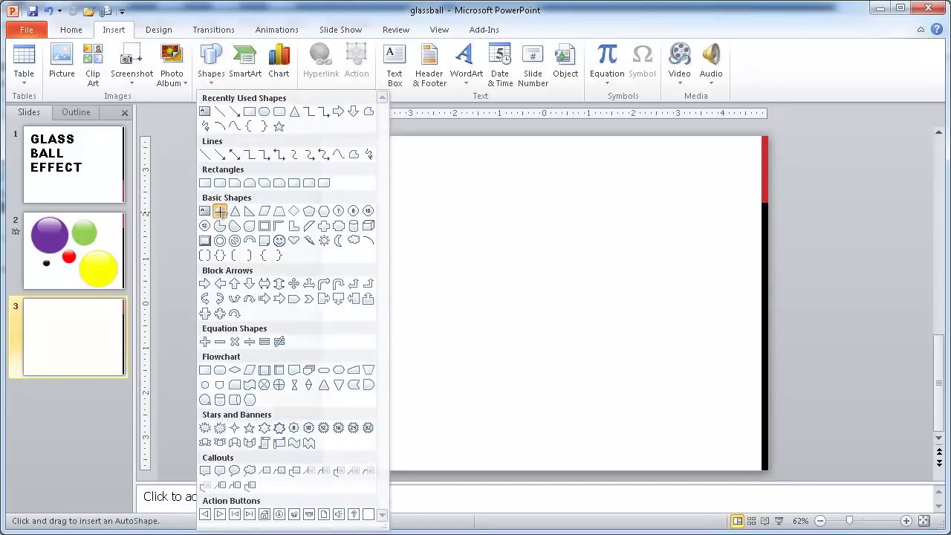
{"action": "left_click_drag", "start_coordinate": [433, 255], "coordinate": [589, 397]}
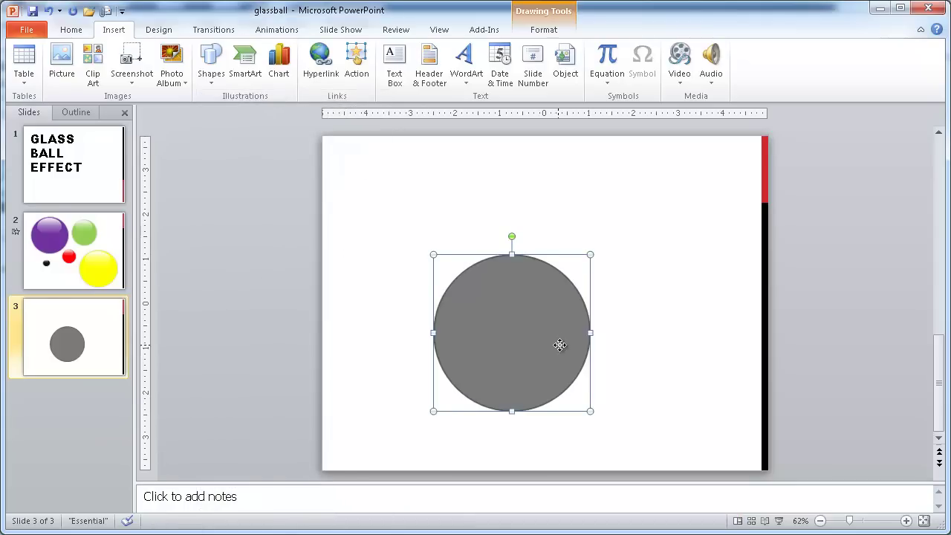
{"action": "left_click_drag", "start_coordinate": [560, 346], "coordinate": [571, 315]}
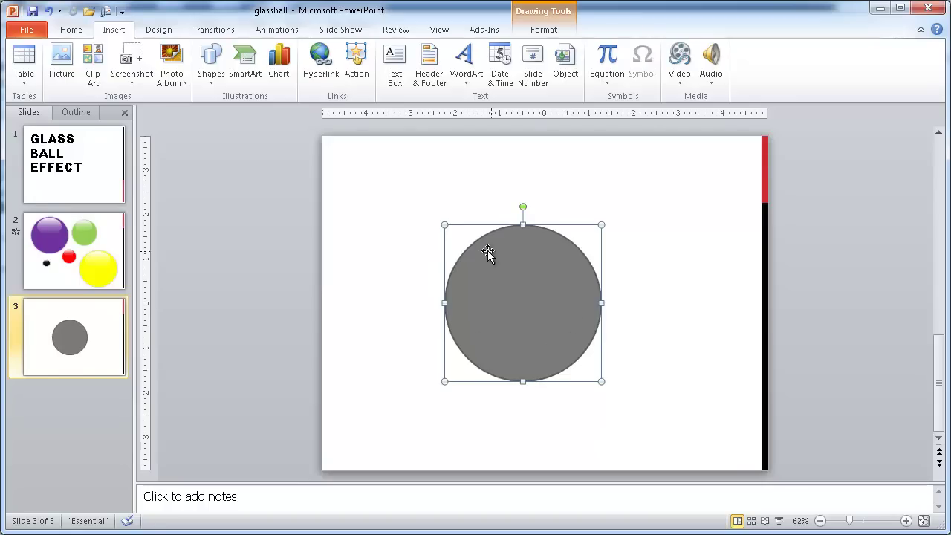
Set the circle's outline to a solid light gray line
{"action": "right_click", "coordinate": [546, 286]}
{"action": "left_click", "coordinate": [630, 523]}
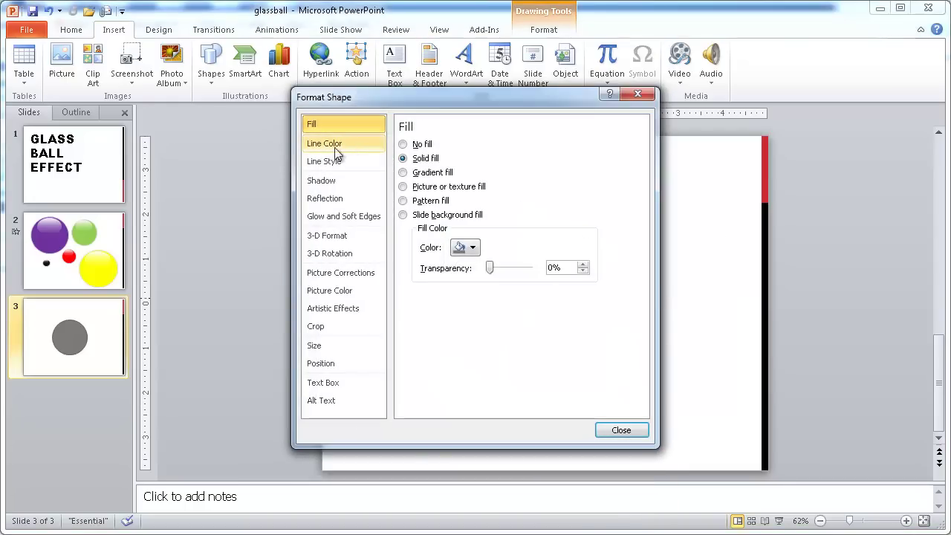
{"action": "left_click", "coordinate": [329, 144]}
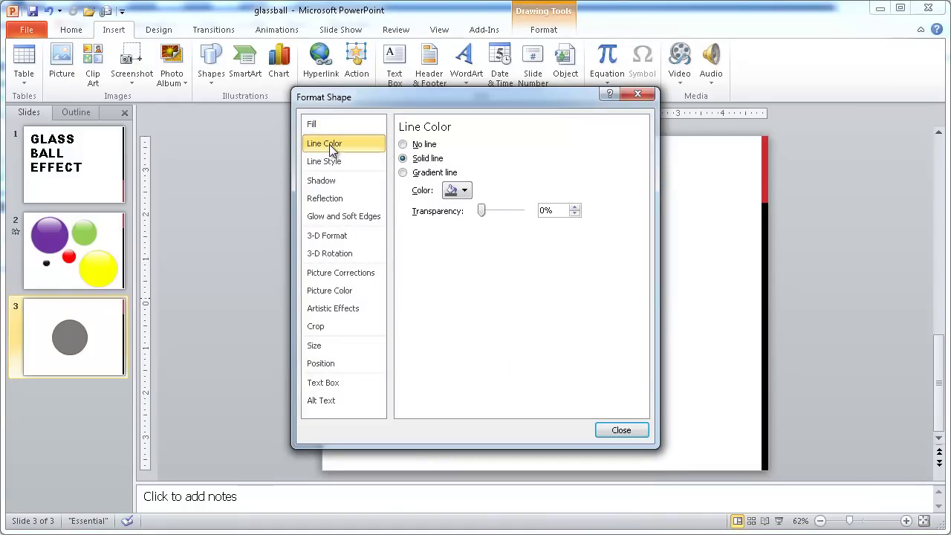
{"action": "left_click", "coordinate": [464, 192]}
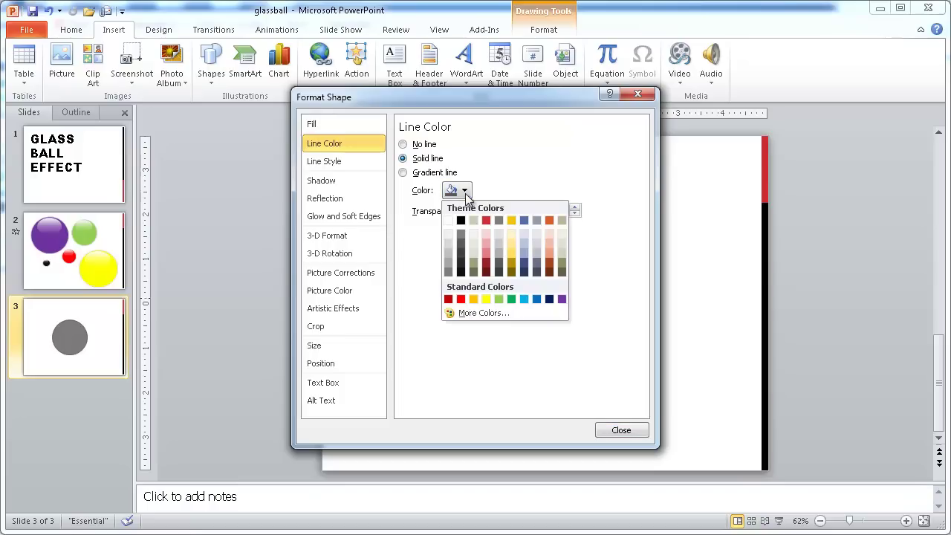
{"action": "left_click", "coordinate": [449, 243]}
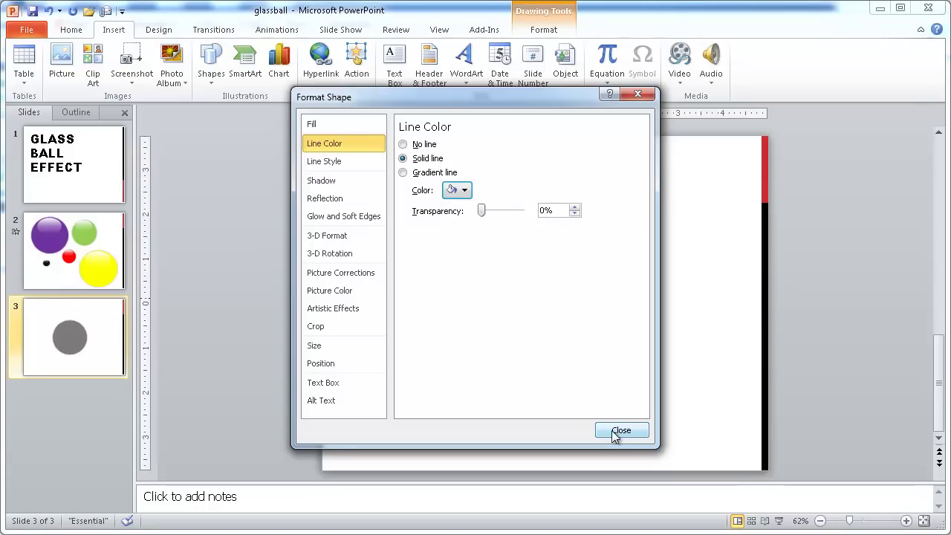
Fill the circle with solid light green and finish formatting it
{"action": "left_click_drag", "start_coordinate": [394, 104], "coordinate": [184, 140]}
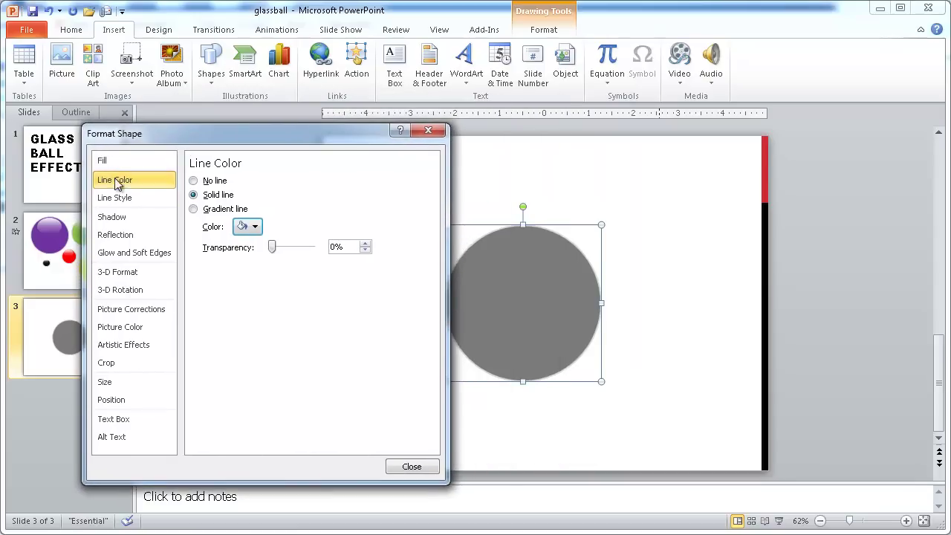
{"action": "left_click", "coordinate": [104, 162]}
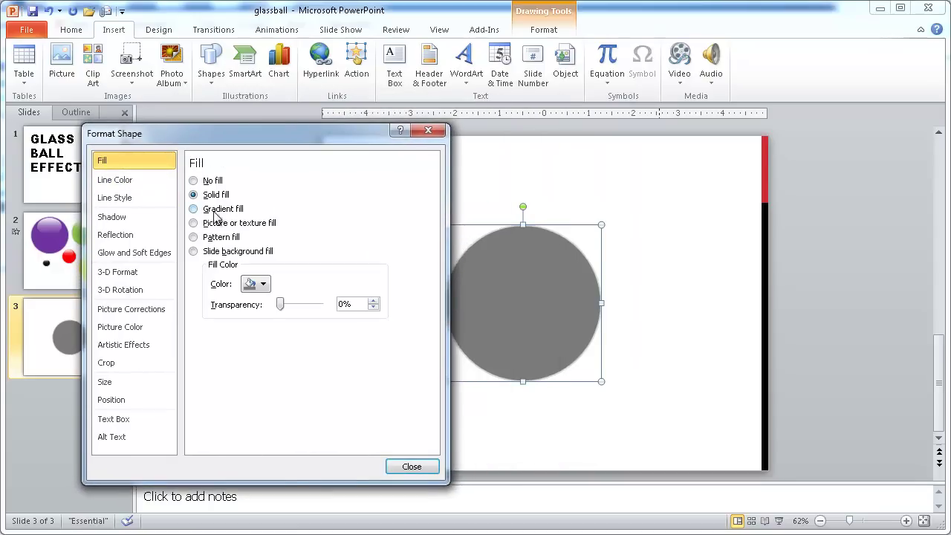
{"action": "left_click_drag", "start_coordinate": [226, 137], "coordinate": [196, 138]}
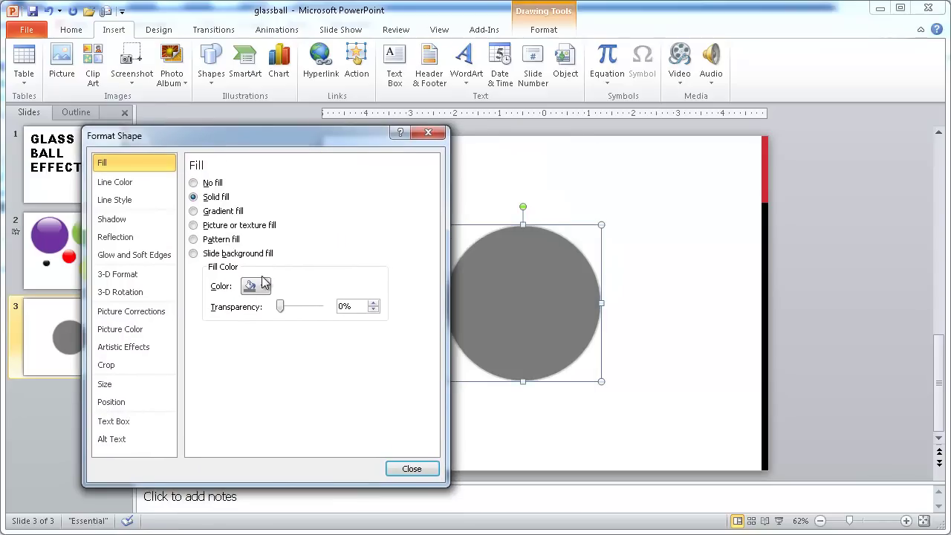
{"action": "left_click", "coordinate": [263, 284]}
{"action": "left_click", "coordinate": [297, 394]}
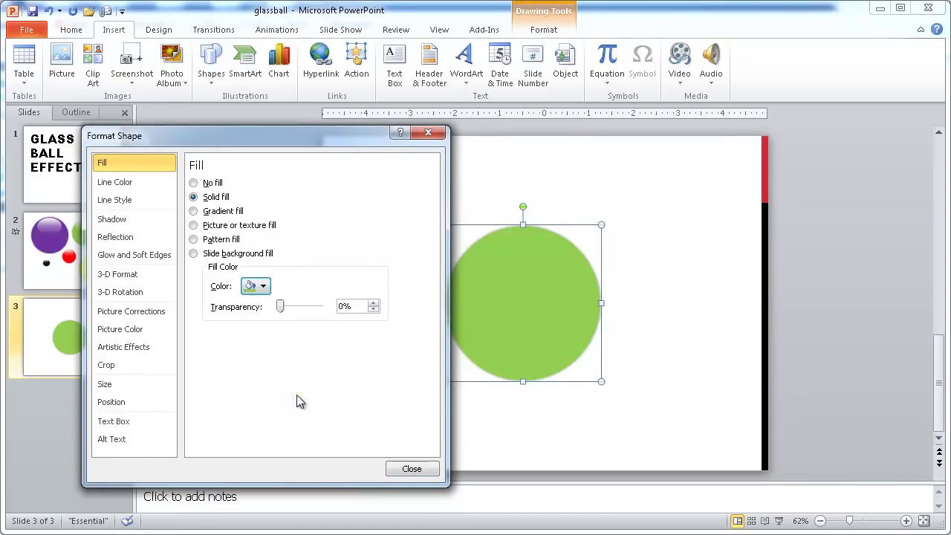
{"action": "left_click", "coordinate": [412, 468]}
{"action": "left_click", "coordinate": [695, 317]}
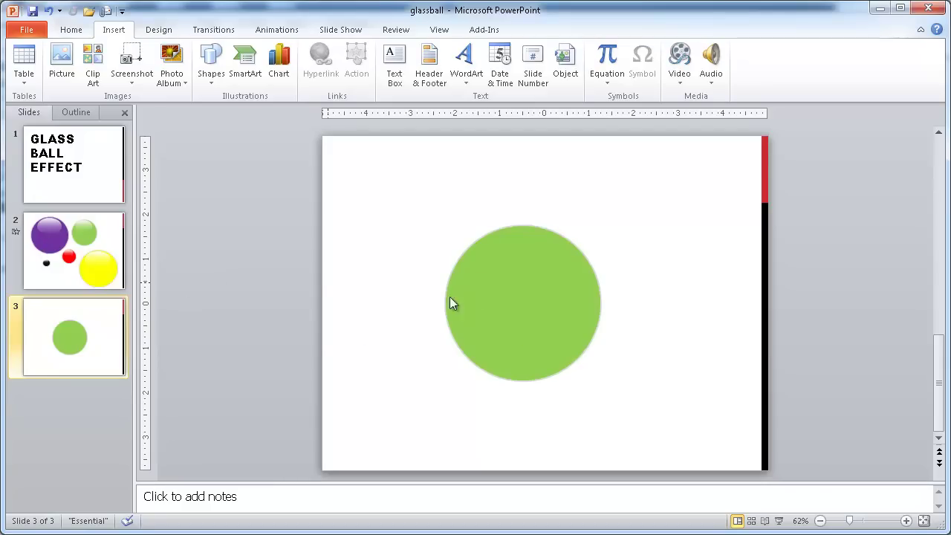
Draw an ellipse about 2.1 by 1.1 inches on the upper part of the green circle and center it horizontally on the circle
{"action": "left_click", "coordinate": [210, 74]}
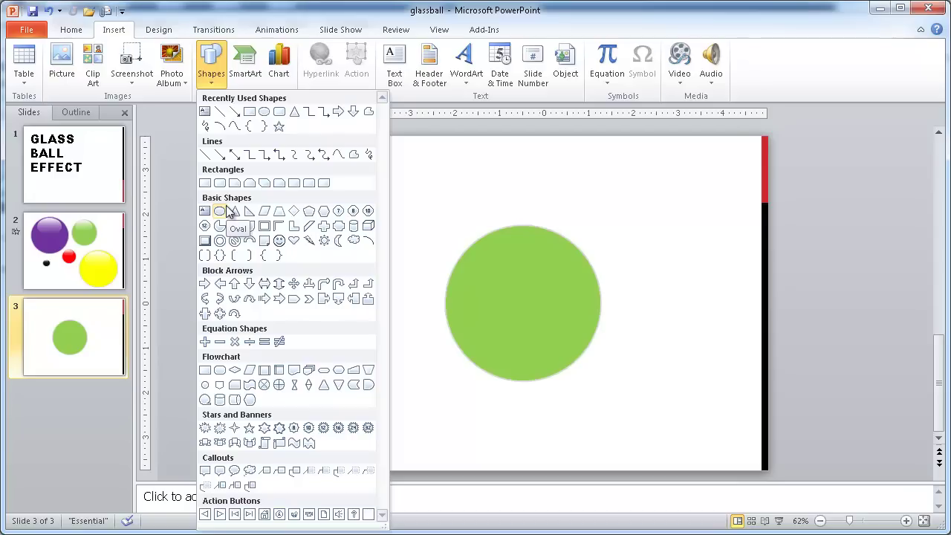
{"action": "left_click", "coordinate": [227, 212]}
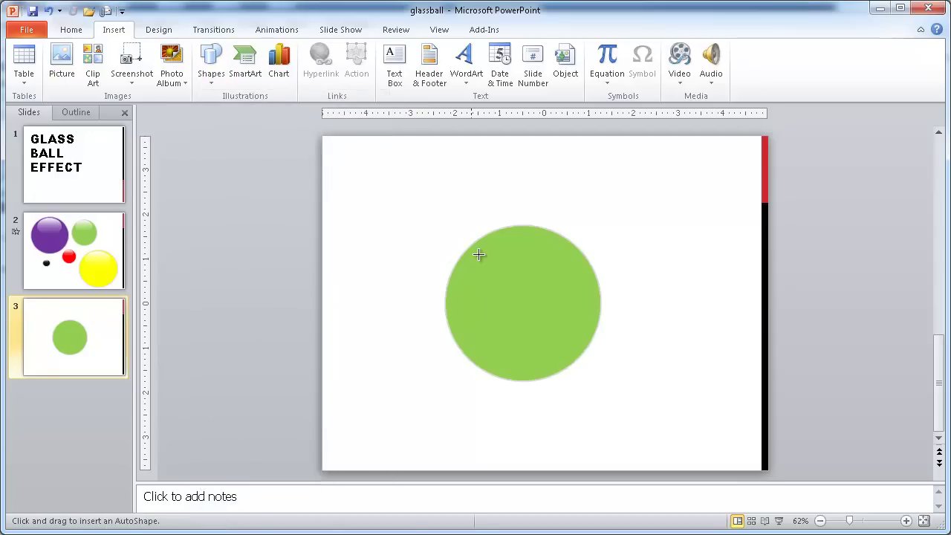
{"action": "mouse_move", "coordinate": [480, 240]}
{"action": "left_mouse_down"}
{"action": "mouse_move", "coordinate": [576, 293]}
{"action": "mouse_move", "coordinate": [509, 269]}
{"action": "mouse_move", "coordinate": [522, 261]}
{"action": "mouse_move", "coordinate": [527, 274]}
{"action": "left_mouse_up"}
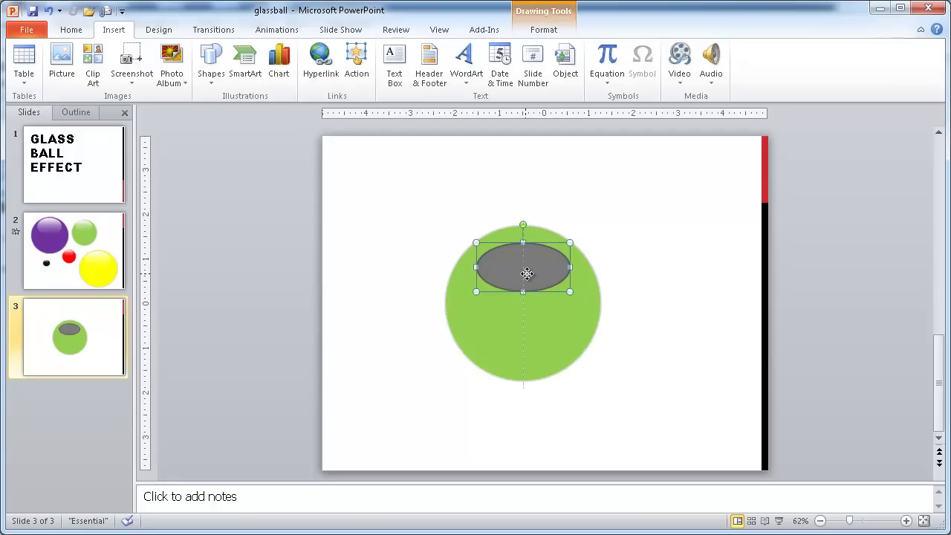
{"action": "left_click_drag", "start_coordinate": [527, 274], "coordinate": [526, 273]}
{"action": "mouse_move", "coordinate": [527, 270]}
{"action": "left_mouse_down"}
{"action": "mouse_move", "coordinate": [495, 281]}
{"action": "mouse_move", "coordinate": [527, 284]}
{"action": "mouse_move", "coordinate": [510, 284]}
{"action": "mouse_move", "coordinate": [542, 268]}
{"action": "left_mouse_up"}
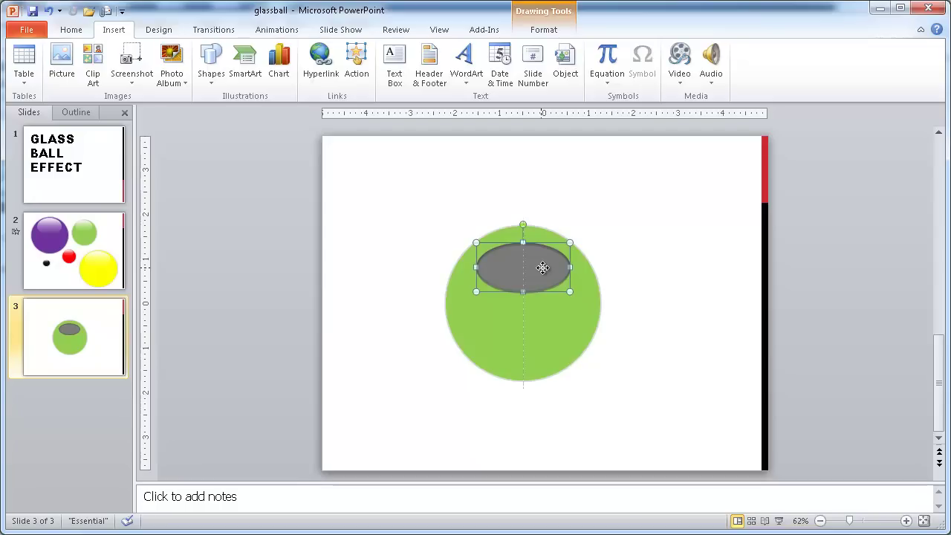
{"action": "mouse_move", "coordinate": [543, 268]}
{"action": "left_mouse_down"}
{"action": "mouse_move", "coordinate": [537, 280]}
{"action": "mouse_move", "coordinate": [528, 272]}
{"action": "left_mouse_up"}
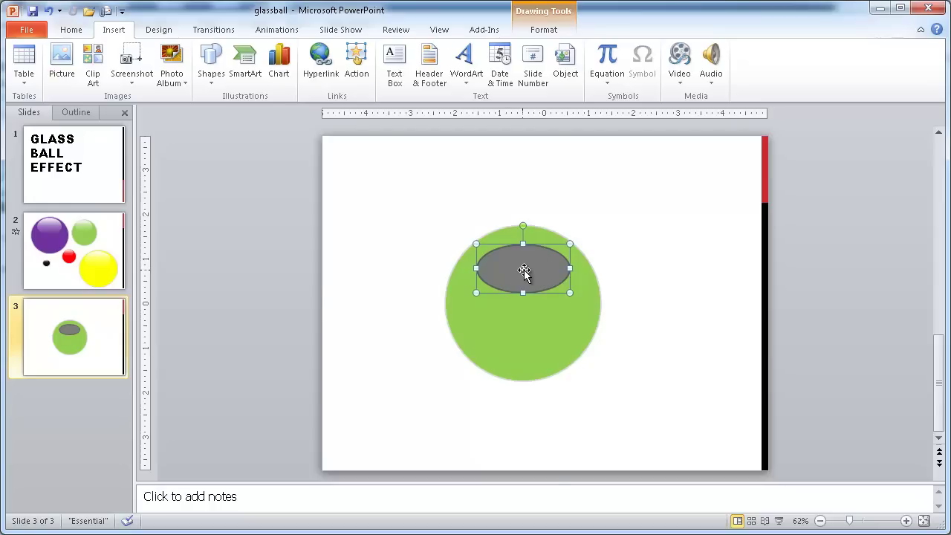
Format the ellipse to have no outline
{"action": "right_click", "coordinate": [525, 274]}
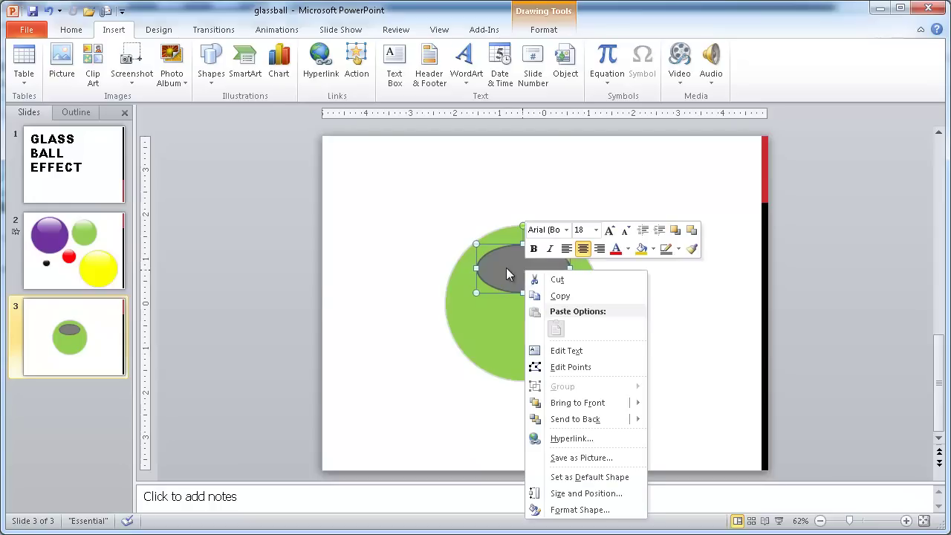
{"action": "left_click", "coordinate": [575, 509]}
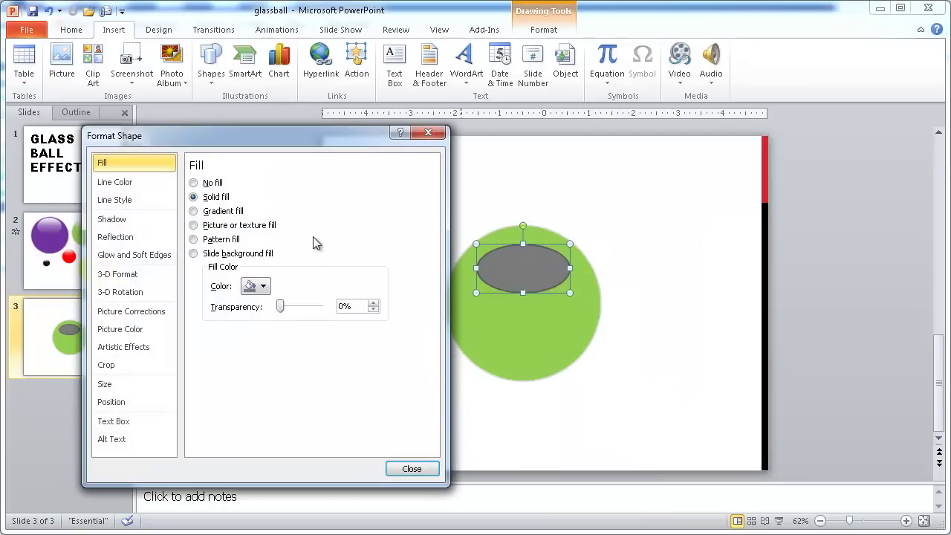
{"action": "left_click", "coordinate": [132, 185]}
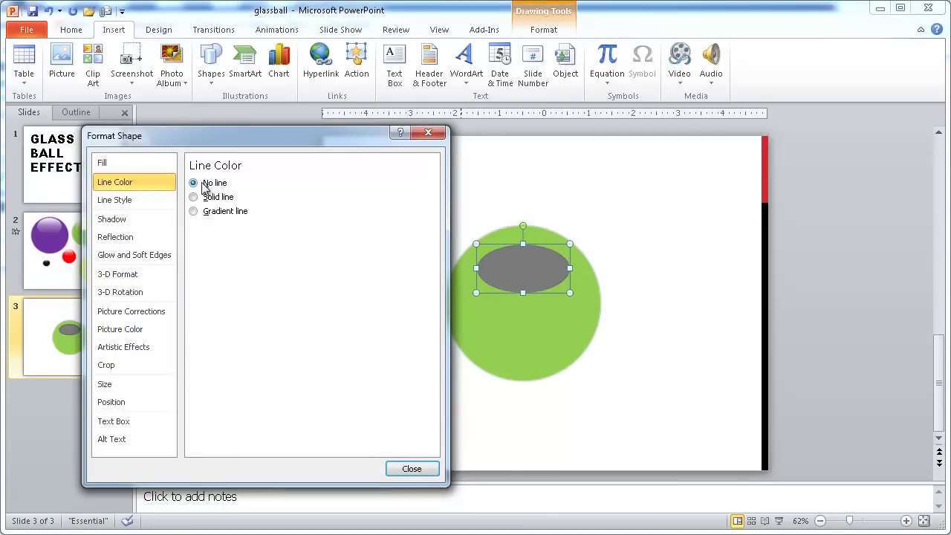
Change the ellipse's fill to a gradient and make its first gradient stop white
{"action": "left_click", "coordinate": [117, 163]}
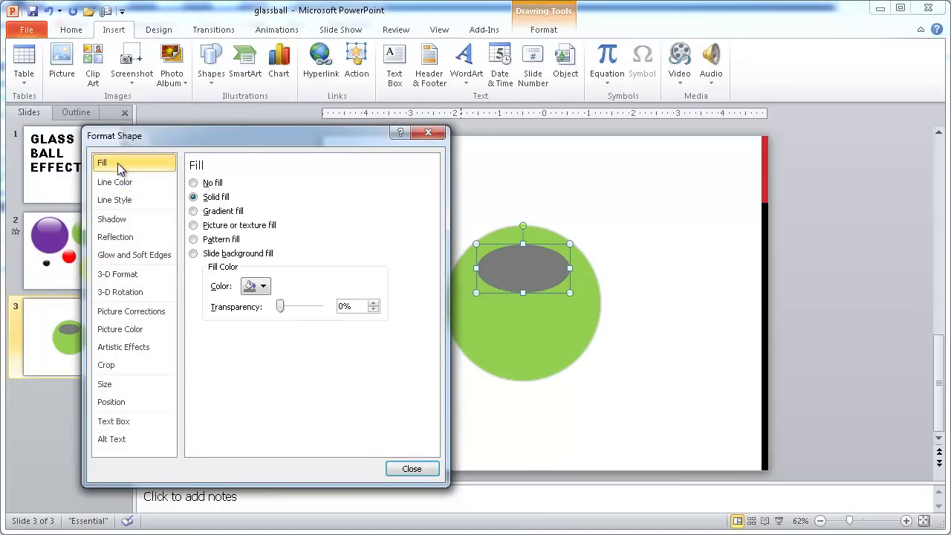
{"action": "left_click", "coordinate": [207, 213]}
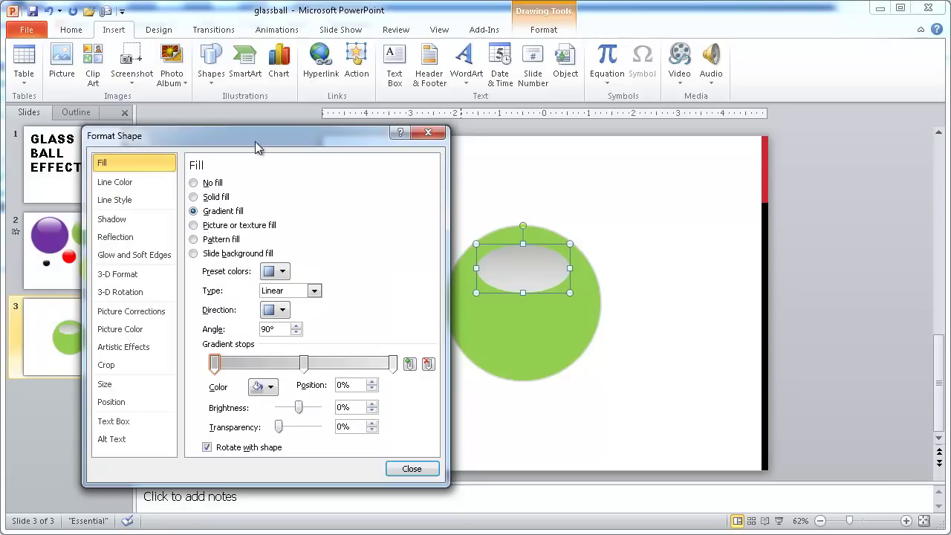
{"action": "left_click_drag", "start_coordinate": [255, 141], "coordinate": [220, 67]}
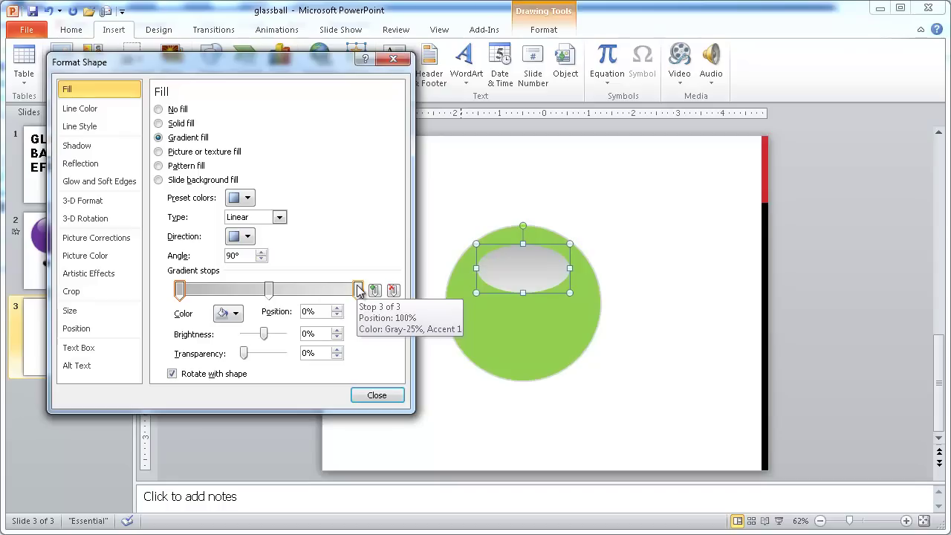
{"action": "left_click", "coordinate": [237, 313]}
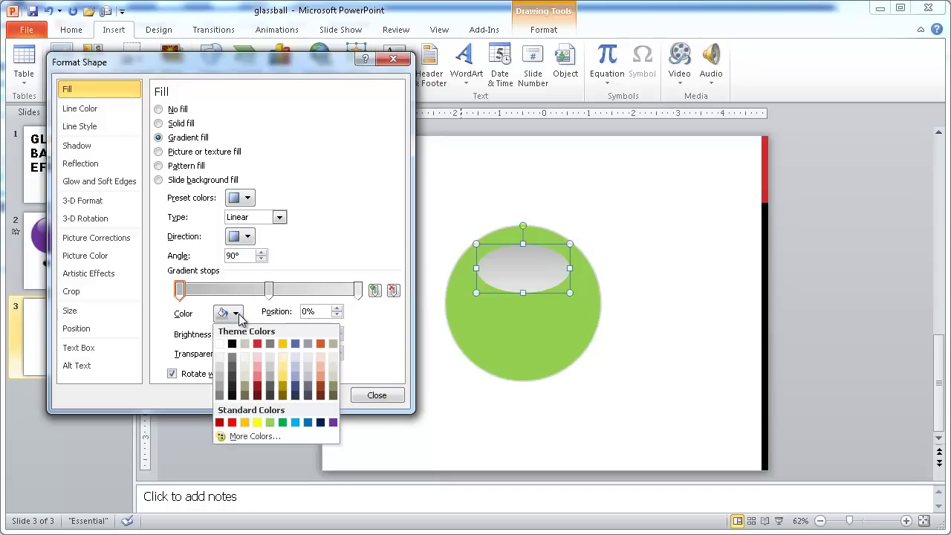
{"action": "left_click", "coordinate": [220, 343]}
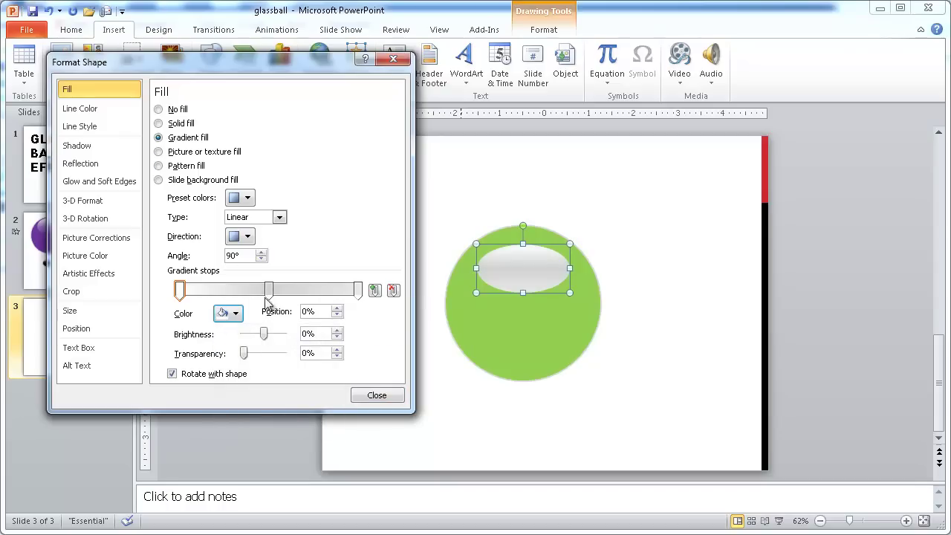
Make the ellipse's middle and last gradient stops, at 50% and 100%, white
{"action": "left_click", "coordinate": [268, 289]}
{"action": "left_click", "coordinate": [235, 314]}
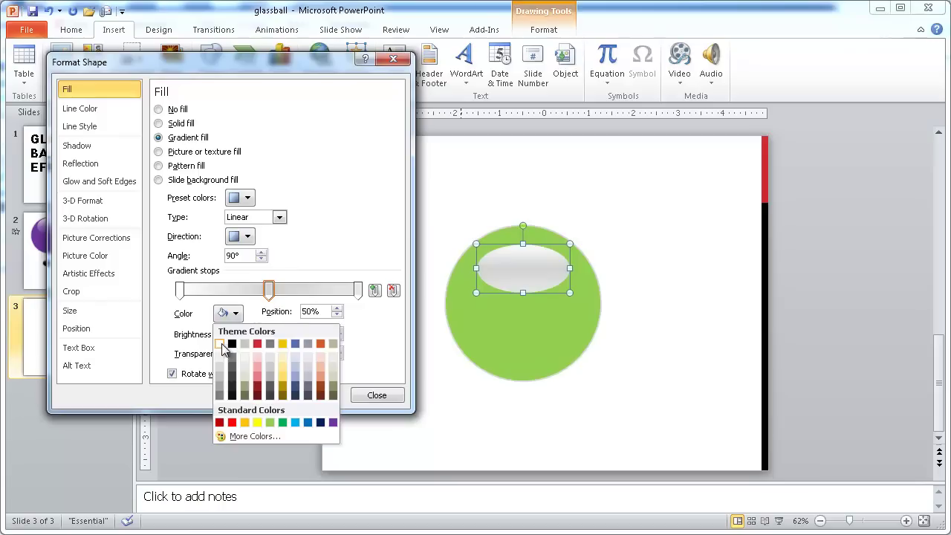
{"action": "left_click", "coordinate": [220, 343]}
{"action": "left_click", "coordinate": [357, 289]}
{"action": "left_click", "coordinate": [235, 313]}
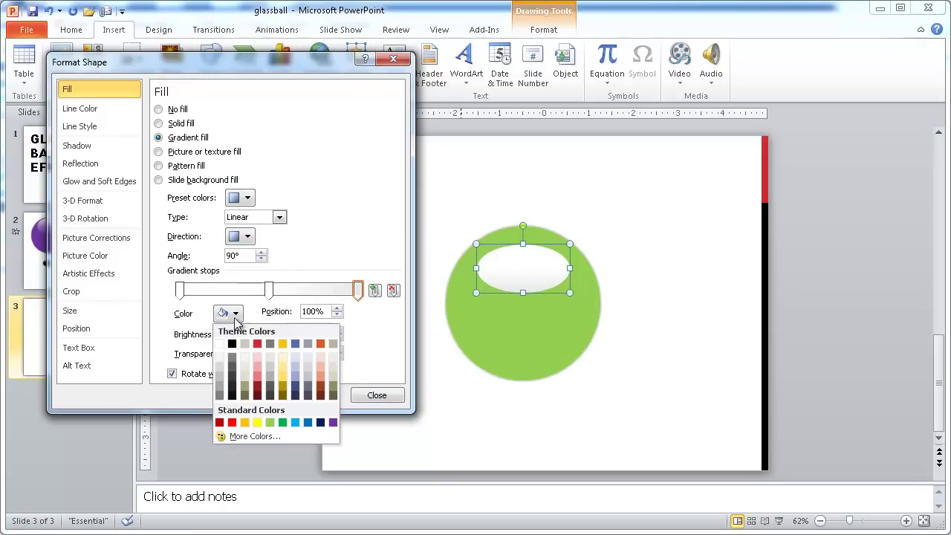
{"action": "left_click", "coordinate": [221, 345]}
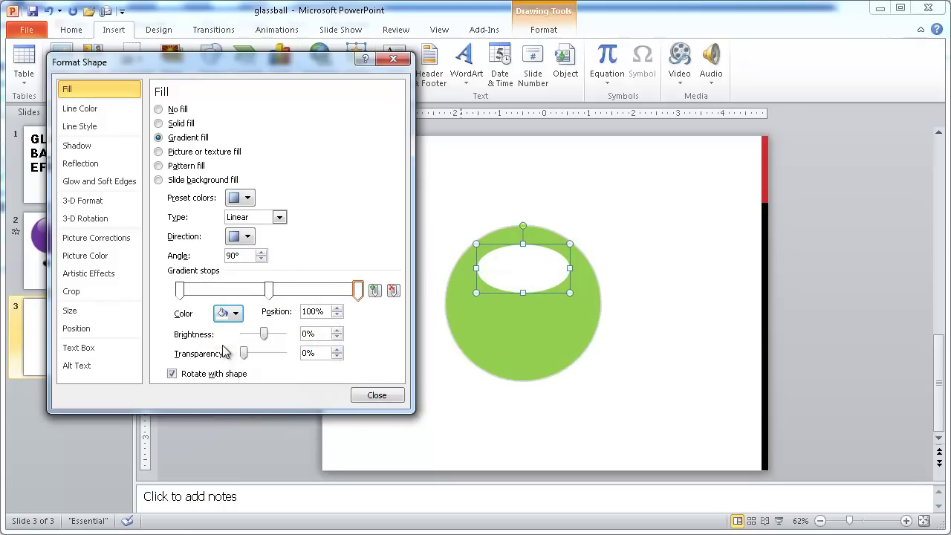
{"action": "left_click", "coordinate": [179, 290]}
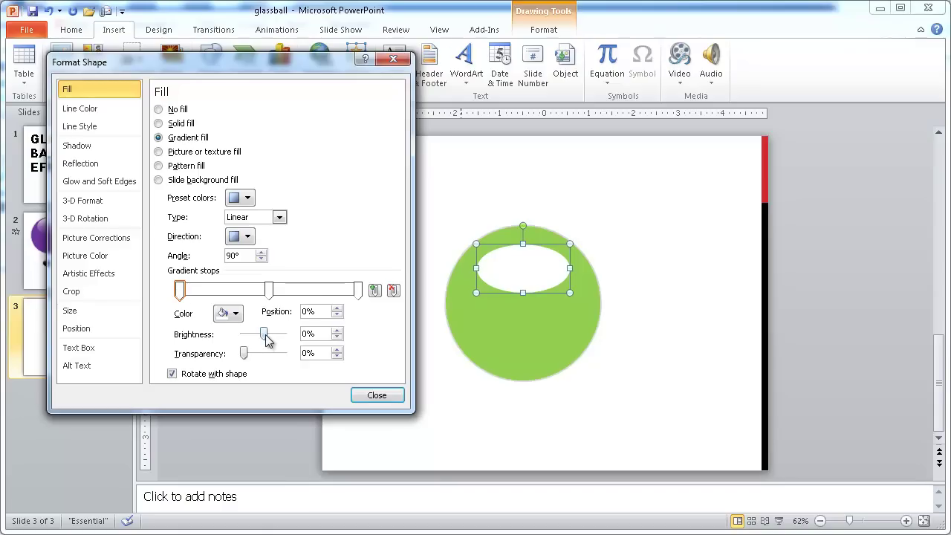
{"action": "left_click_drag", "start_coordinate": [245, 353], "coordinate": [294, 354]}
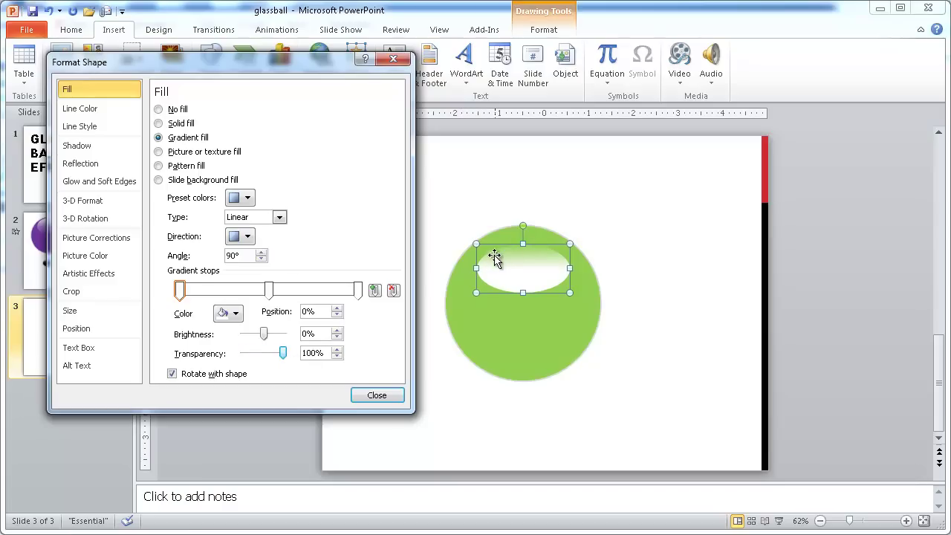
{"action": "left_click", "coordinate": [248, 237]}
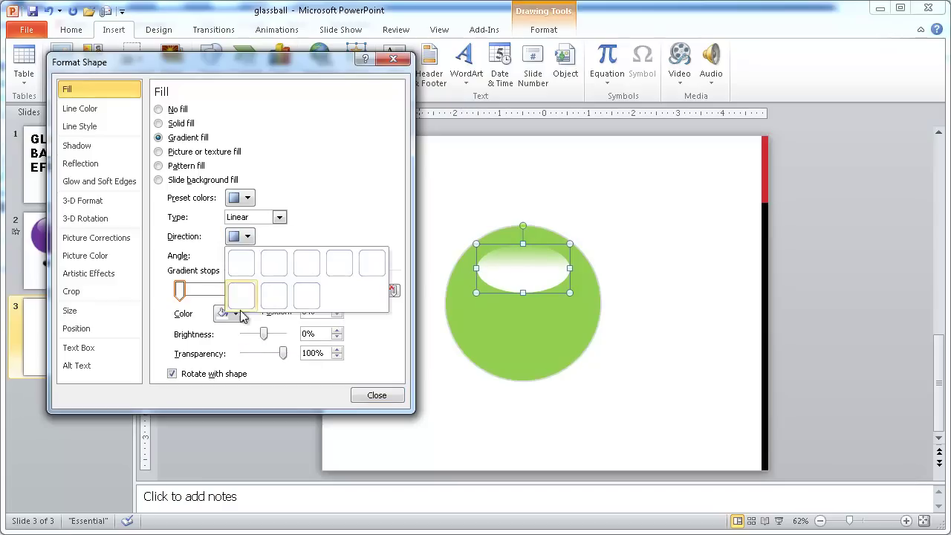
{"action": "left_click", "coordinate": [284, 354]}
{"action": "left_click_drag", "start_coordinate": [284, 355], "coordinate": [230, 358]}
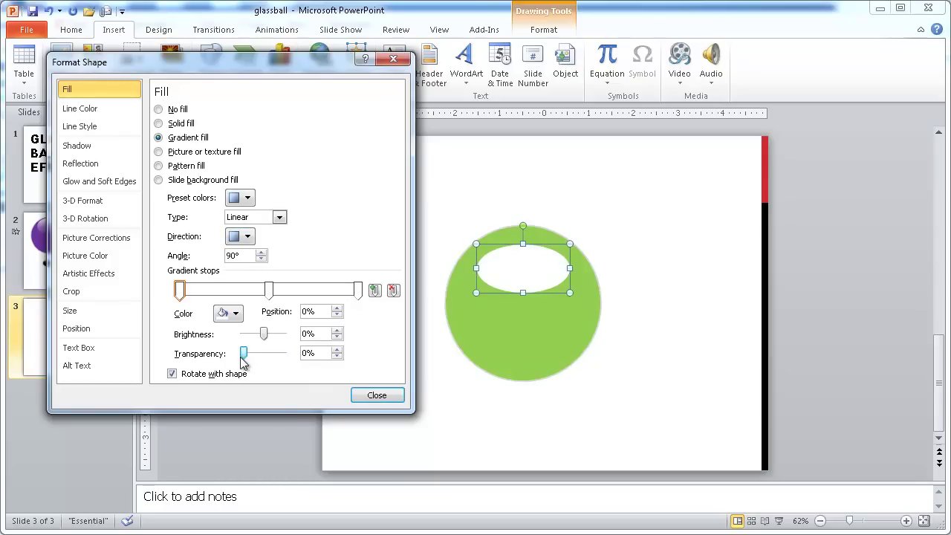
{"action": "left_click", "coordinate": [247, 236]}
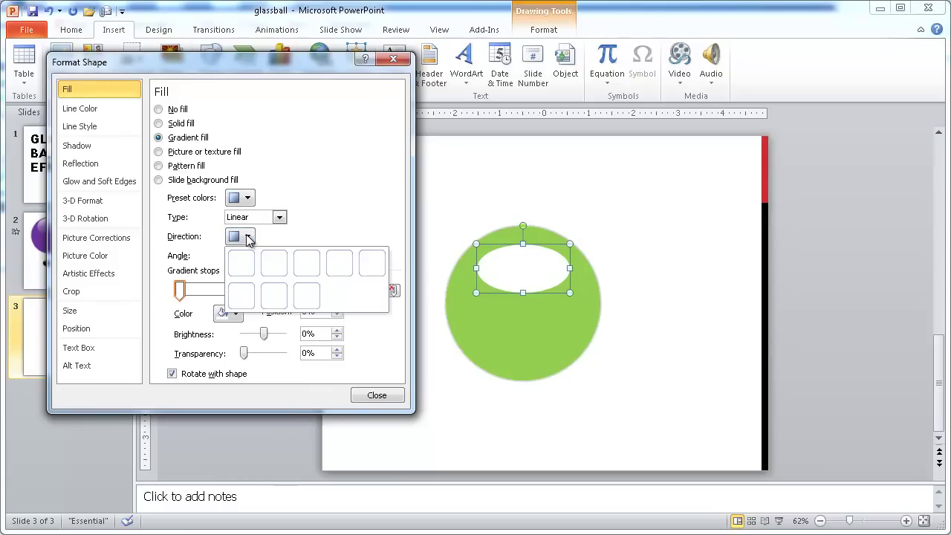
{"action": "left_click", "coordinate": [309, 236]}
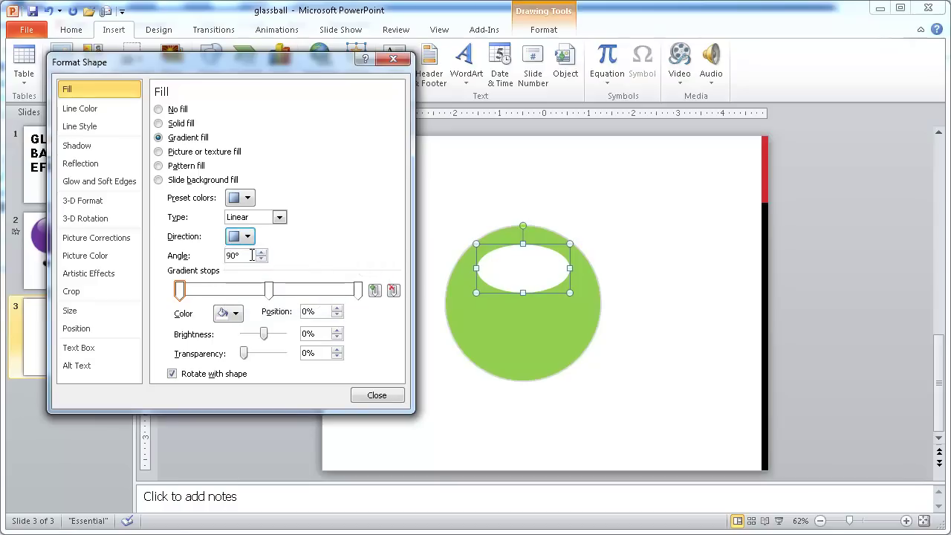
Set the ellipse's gradient angle to 270° and its first gradient stop's transparency to 100%
{"action": "double_click", "coordinate": [250, 255]}
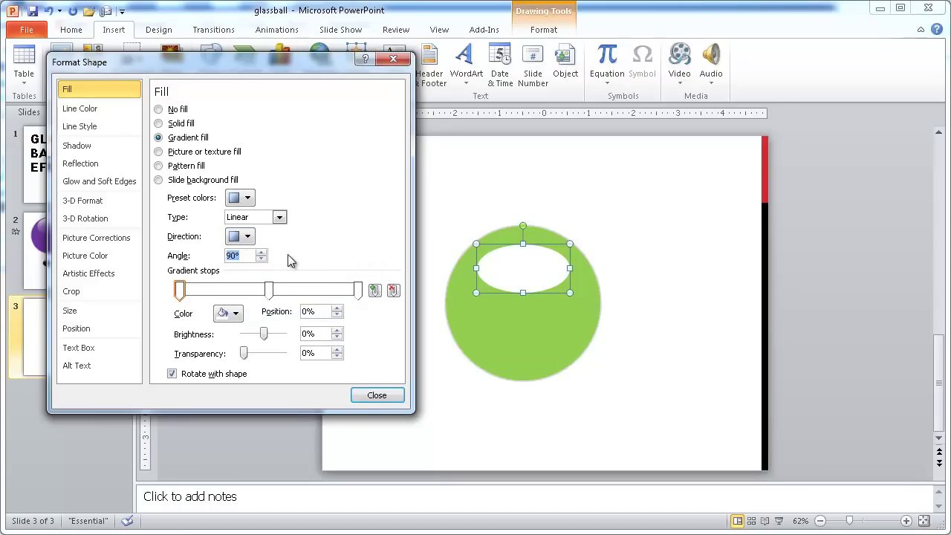
{"action": "type", "text": "270"}
{"action": "left_click_drag", "start_coordinate": [244, 357], "coordinate": [292, 359]}
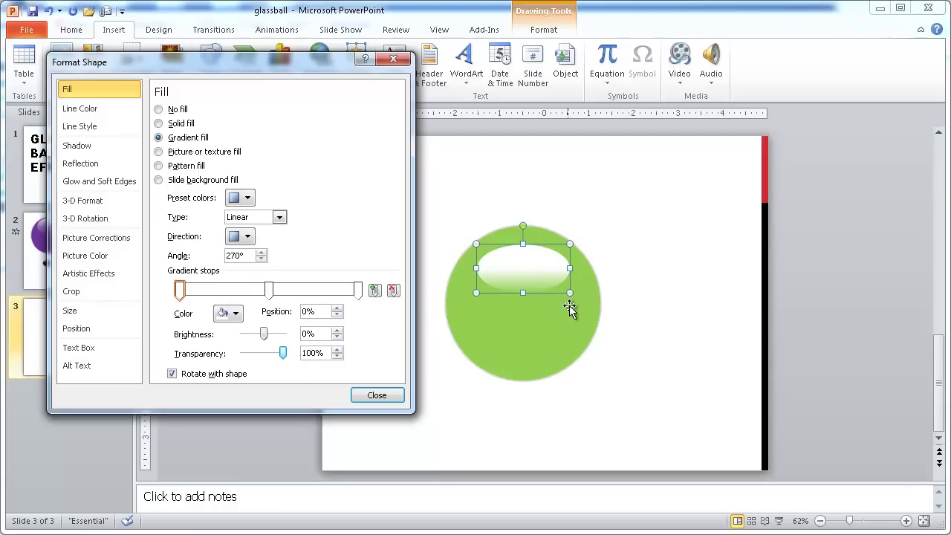
Set the transparency of the ellipse's middle gradient stop, at 50%, to 65%
{"action": "left_click", "coordinate": [269, 291]}
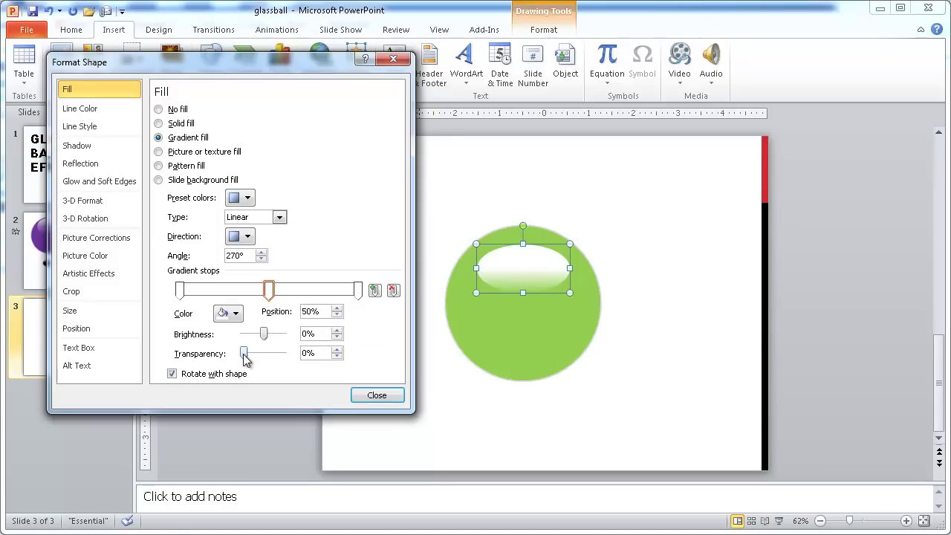
{"action": "left_click_drag", "start_coordinate": [244, 354], "coordinate": [269, 358]}
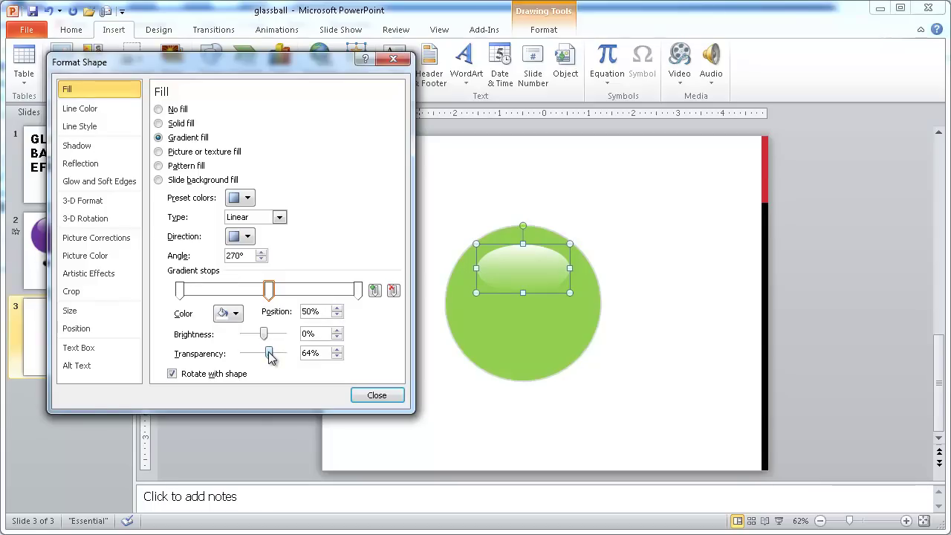
{"action": "left_click_drag", "start_coordinate": [269, 358], "coordinate": [270, 358]}
{"action": "left_click", "coordinate": [336, 357]}
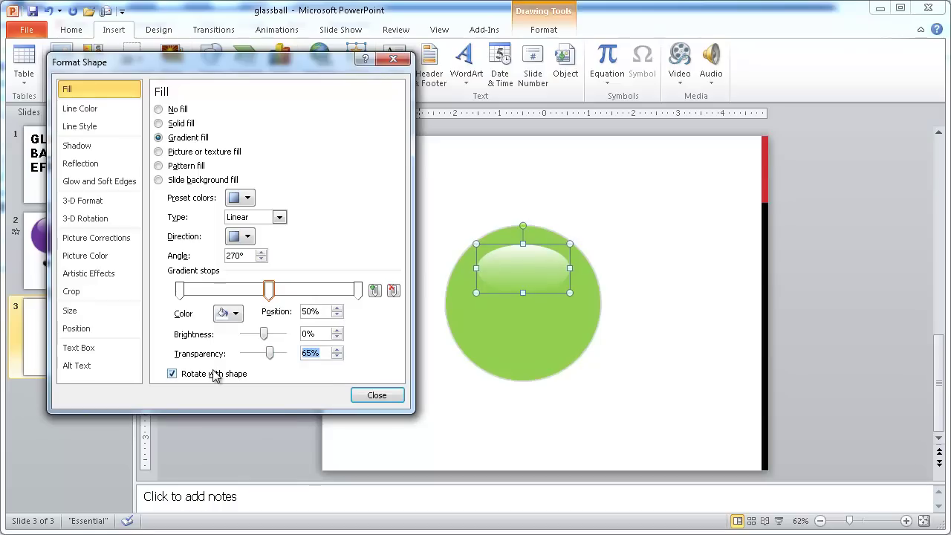
Give the ellipse's last gradient stop 0% transparency and 100% brightness, and finish formatting the shape
{"action": "left_click", "coordinate": [357, 289]}
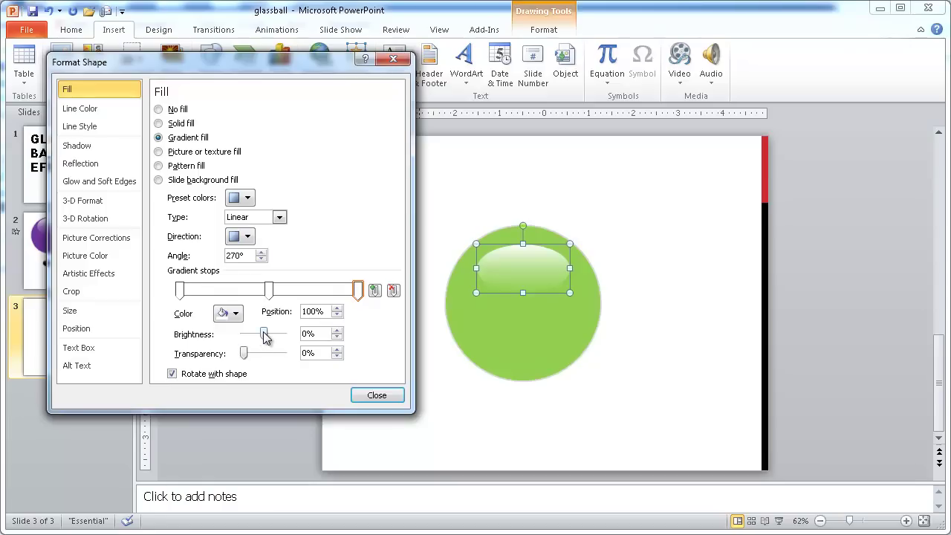
{"action": "mouse_move", "coordinate": [245, 355]}
{"action": "left_mouse_down"}
{"action": "mouse_move", "coordinate": [266, 355]}
{"action": "mouse_move", "coordinate": [242, 356]}
{"action": "left_mouse_up"}
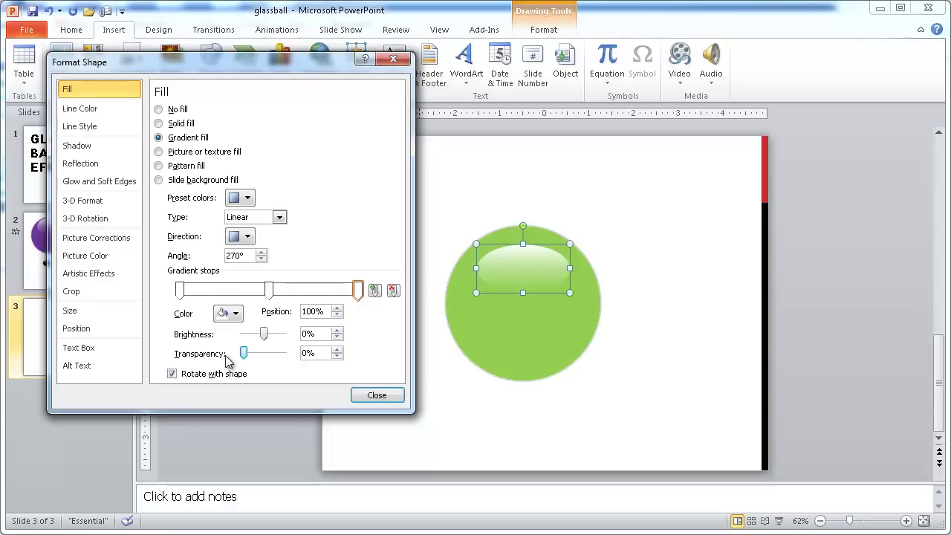
{"action": "left_click_drag", "start_coordinate": [265, 336], "coordinate": [303, 340]}
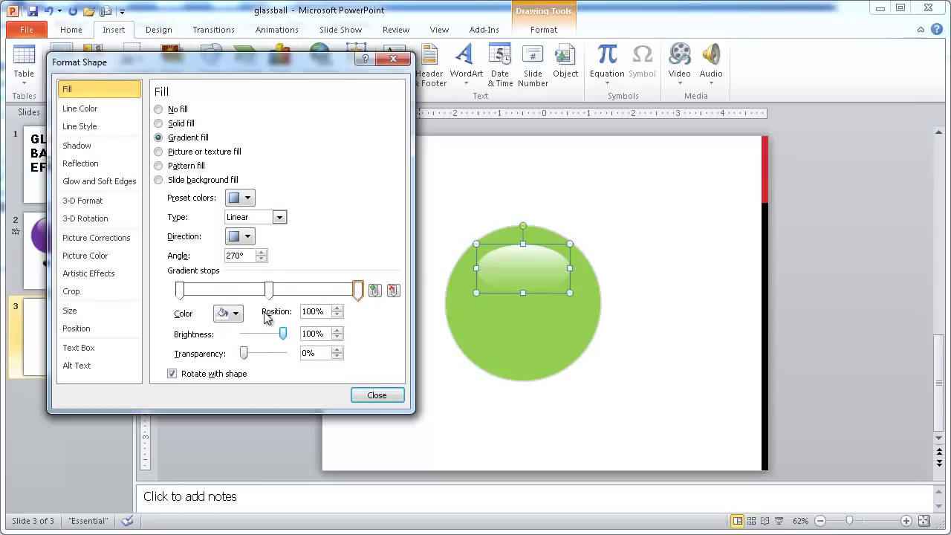
{"action": "left_click", "coordinate": [375, 394]}
Widen the highlight ellipse on both sides to about 2.5 inches, keeping it horizontally centered on the green circle
{"action": "left_click", "coordinate": [528, 312]}
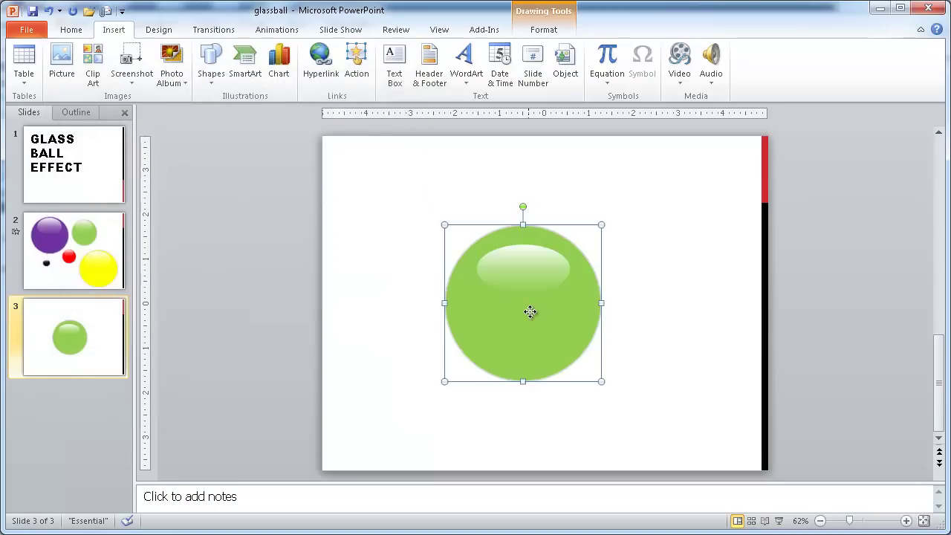
{"action": "left_click", "coordinate": [532, 283]}
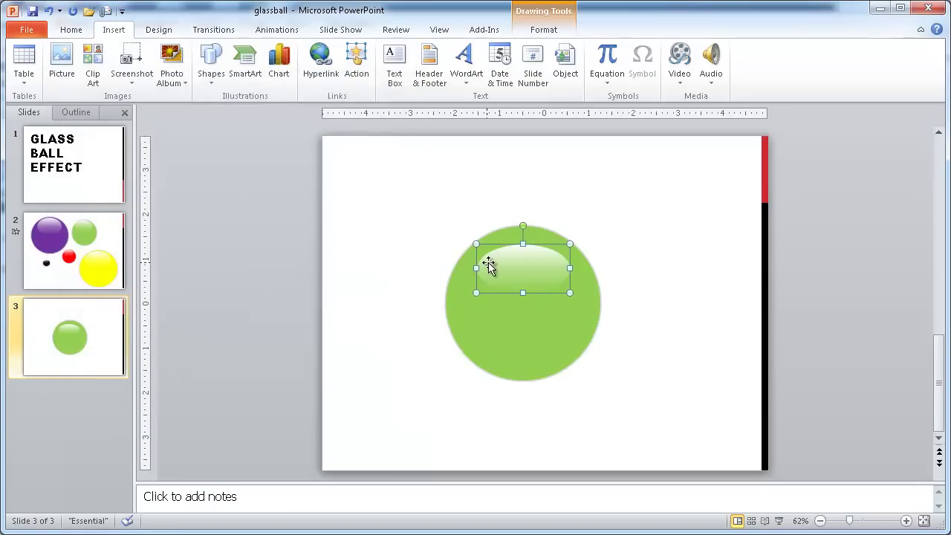
{"action": "left_click_drag", "start_coordinate": [476, 269], "coordinate": [466, 269]}
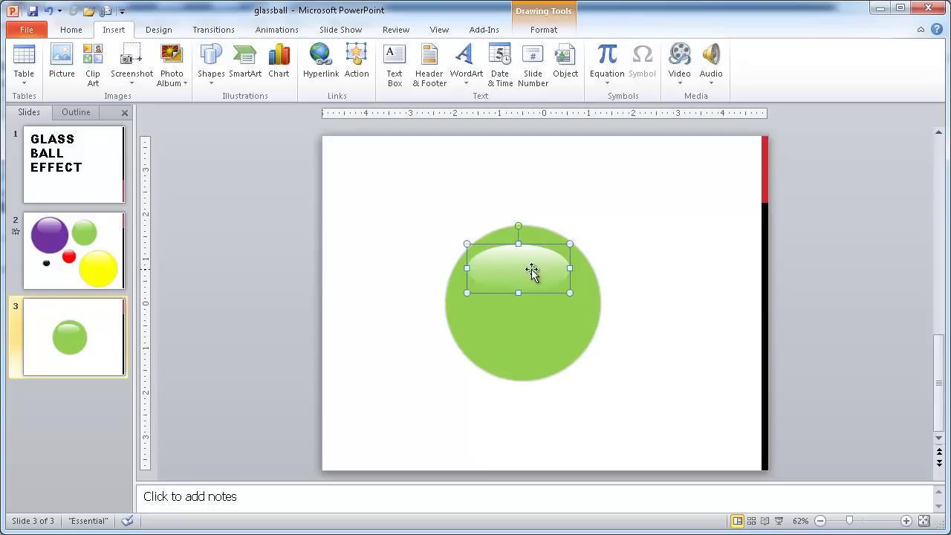
{"action": "left_click_drag", "start_coordinate": [571, 268], "coordinate": [578, 267]}
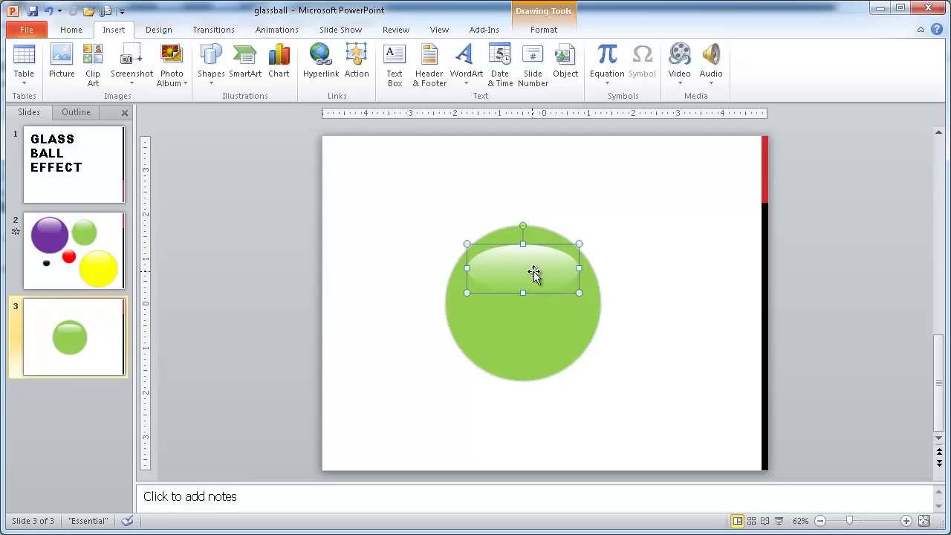
Adjust the highlight ellipse's vertical position so it sits slightly higher, just below the green circle's upper edge
{"action": "key", "text": "Up"}
{"action": "key", "text": "Up"}
{"action": "key", "text": "Down"}
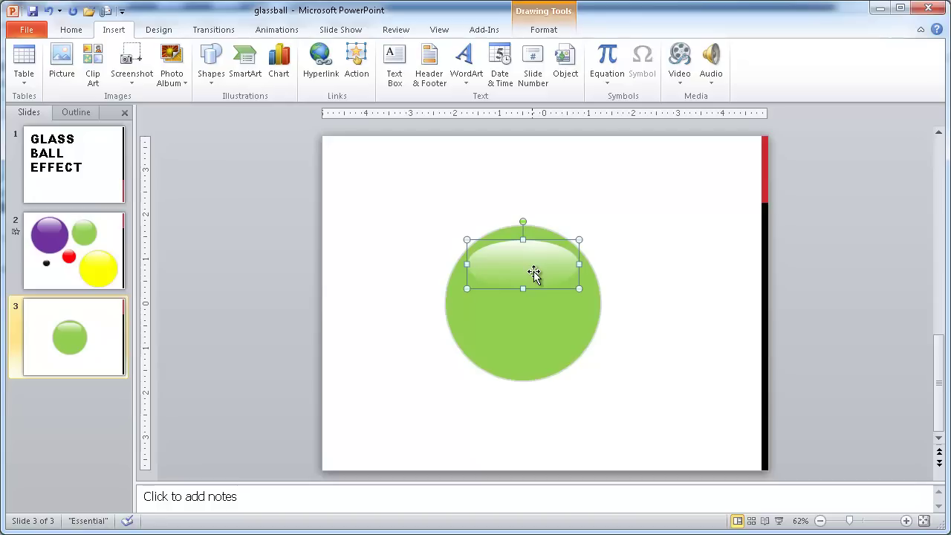
{"action": "key", "text": "ctrl+Up"}
{"action": "key", "text": "ctrl+Down"}
{"action": "key", "text": "ctrl+Up"}
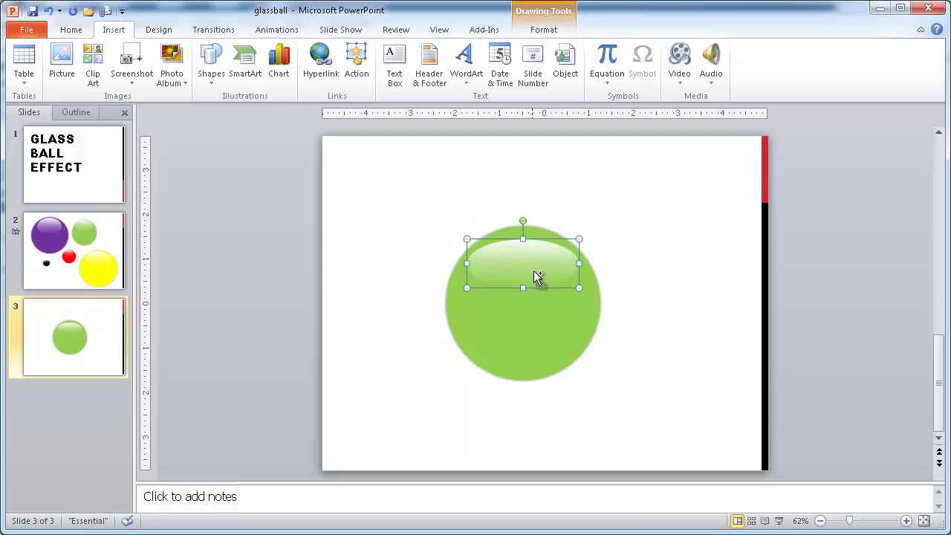
{"action": "key", "text": "ctrl+Up"}
{"action": "key", "text": "ctrl+Up"}
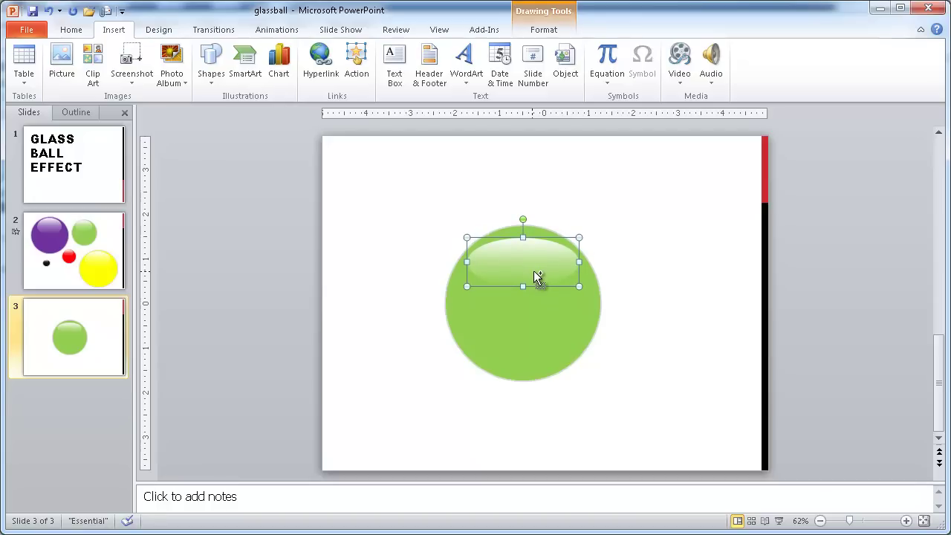
{"action": "key", "text": "ctrl+Down"}
{"action": "key", "text": "ctrl+Up"}
{"action": "key", "text": "Down"}
{"action": "key", "text": "Down"}
{"action": "key", "text": "Down"}
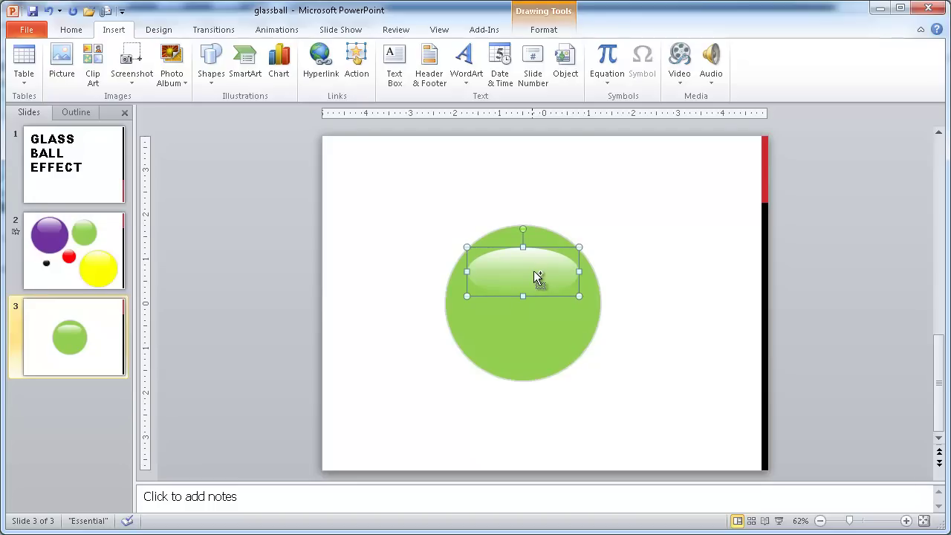
{"action": "left_click_drag", "start_coordinate": [533, 271], "coordinate": [537, 263]}
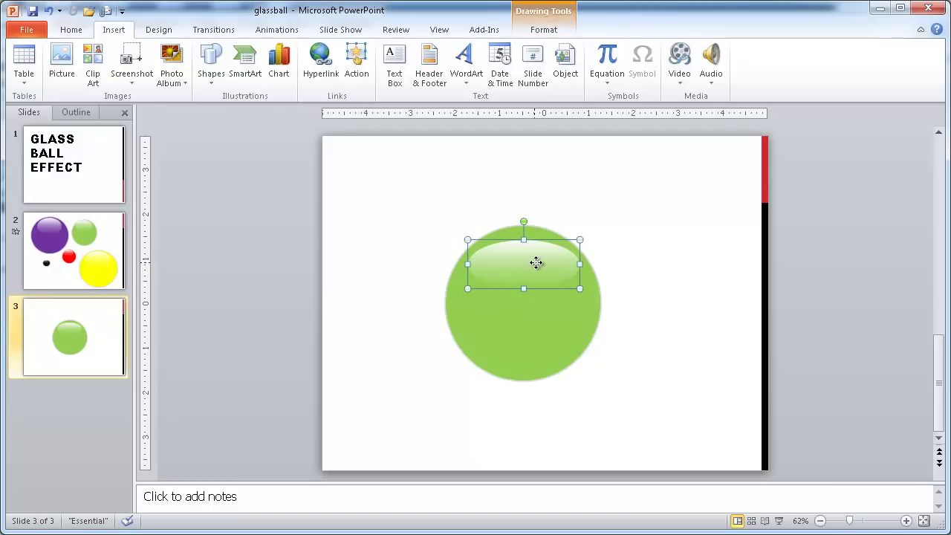
{"action": "key", "text": "ctrl+z"}
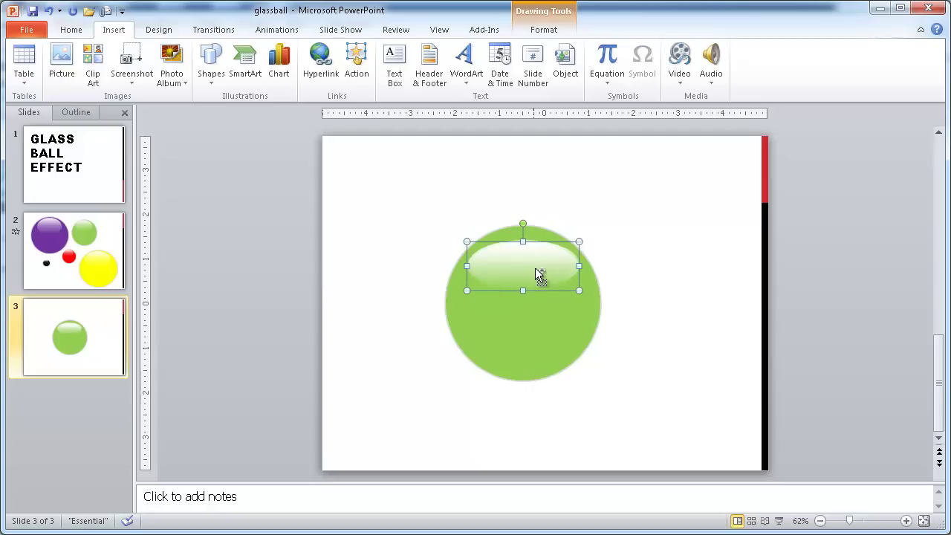
{"action": "key", "text": "Up"}
{"action": "key", "text": "Up"}
{"action": "key", "text": "Up"}
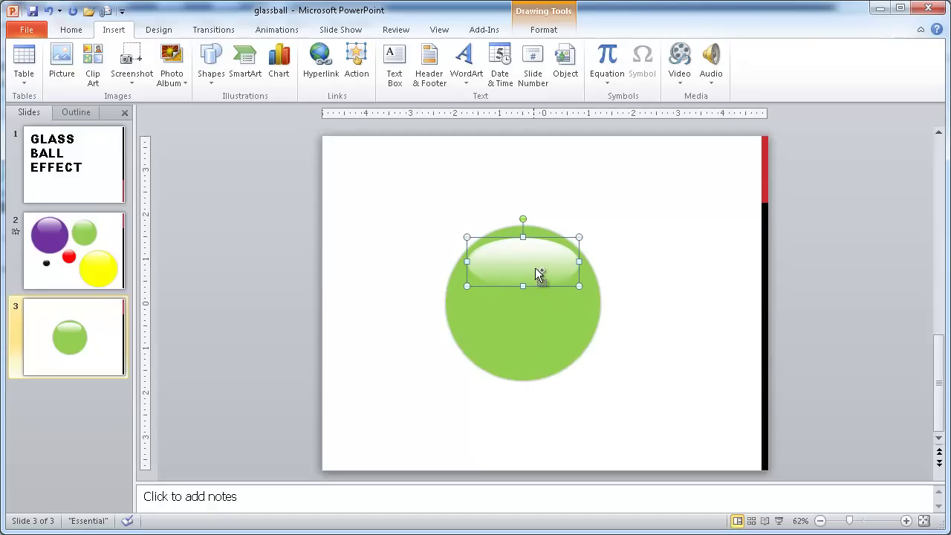
{"action": "key", "text": "Down"}
{"action": "key", "text": "Down"}
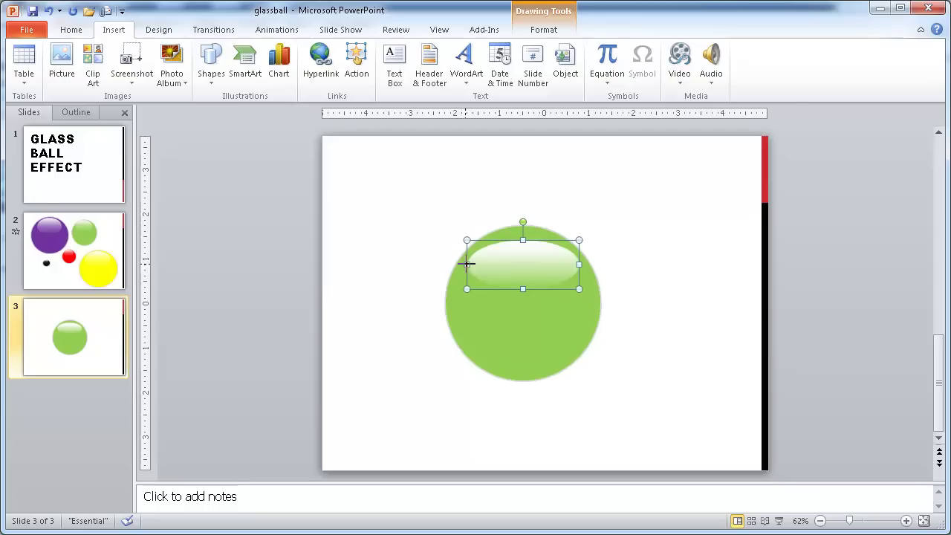
{"action": "left_click_drag", "start_coordinate": [467, 261], "coordinate": [478, 264]}
{"action": "left_click", "coordinate": [655, 274]}
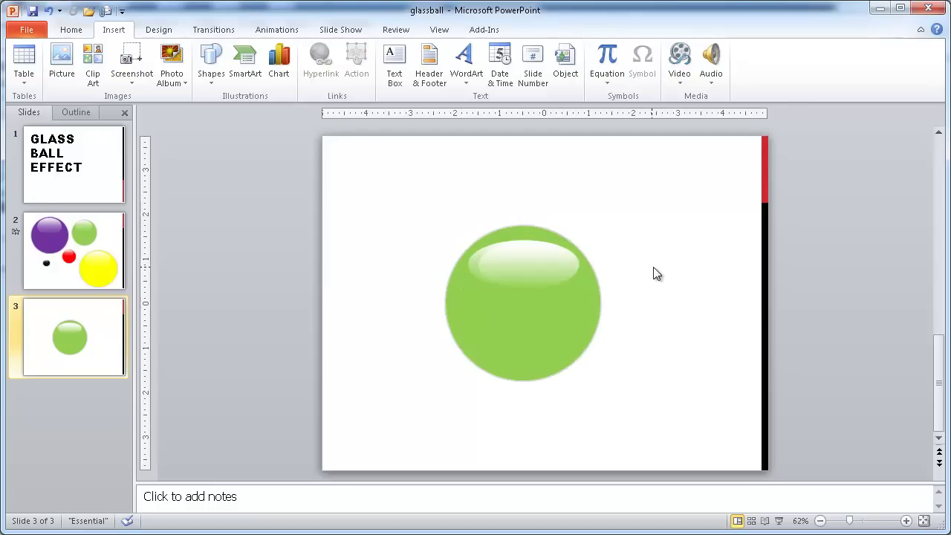
{"action": "left_click", "coordinate": [519, 269]}
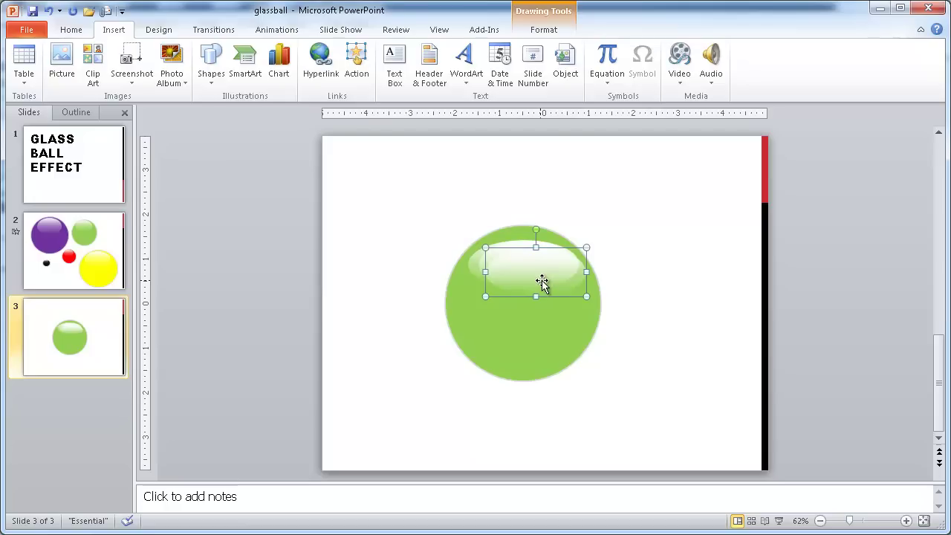
{"action": "left_click_drag", "start_coordinate": [541, 283], "coordinate": [525, 272]}
{"action": "key", "text": "Escape"}
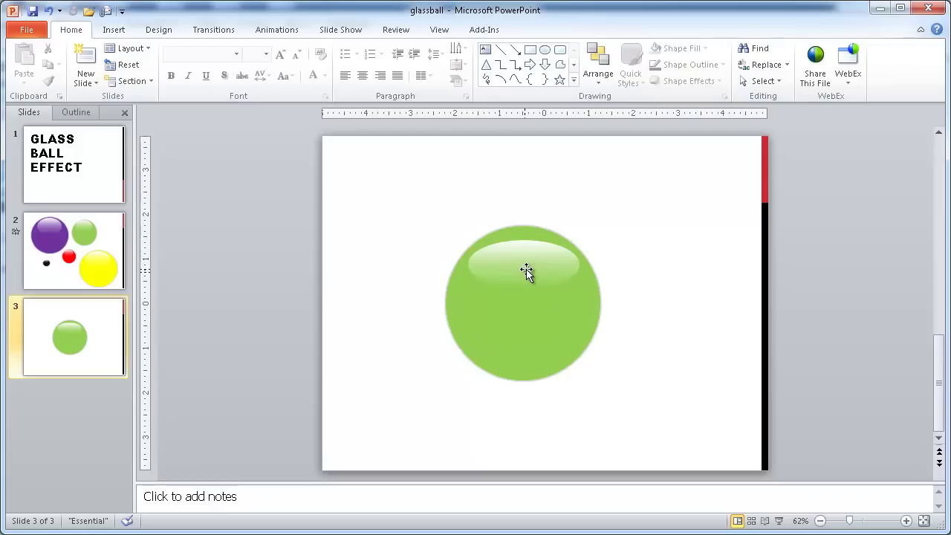
{"action": "left_click", "coordinate": [525, 271]}
{"action": "left_click_drag", "start_coordinate": [525, 270], "coordinate": [541, 288]}
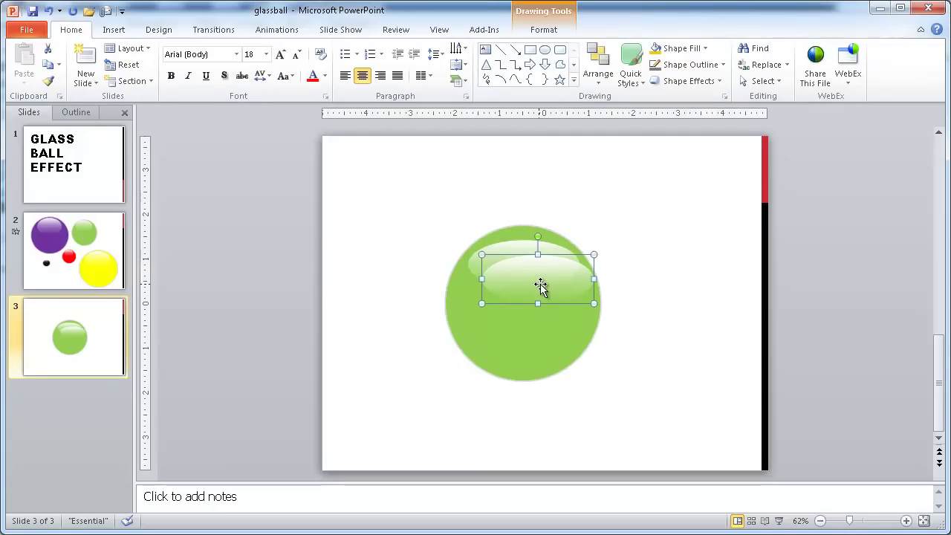
{"action": "key", "text": "Escape"}
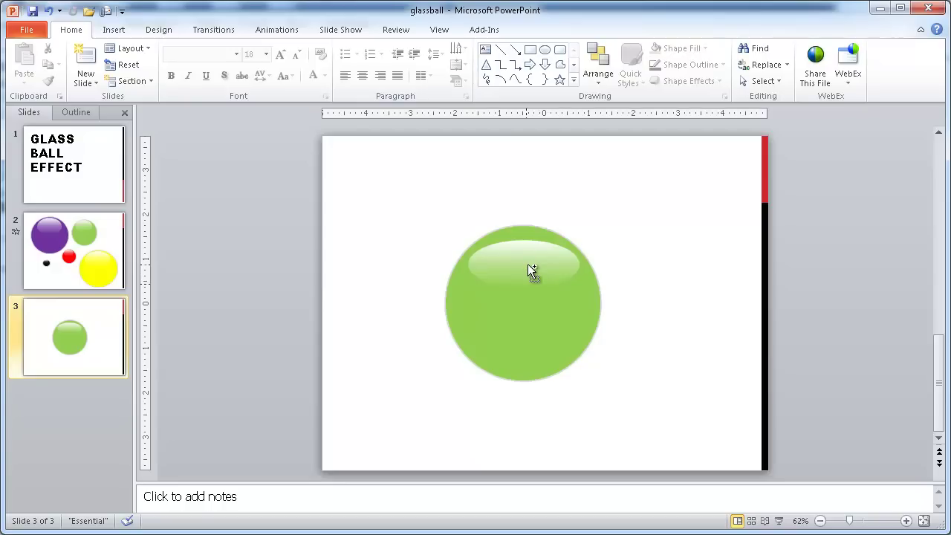
Nudge the highlight ellipse slightly upward, extend its lower edge to make it about 1.3 inches tall, and deselect it
{"action": "left_click", "coordinate": [528, 264]}
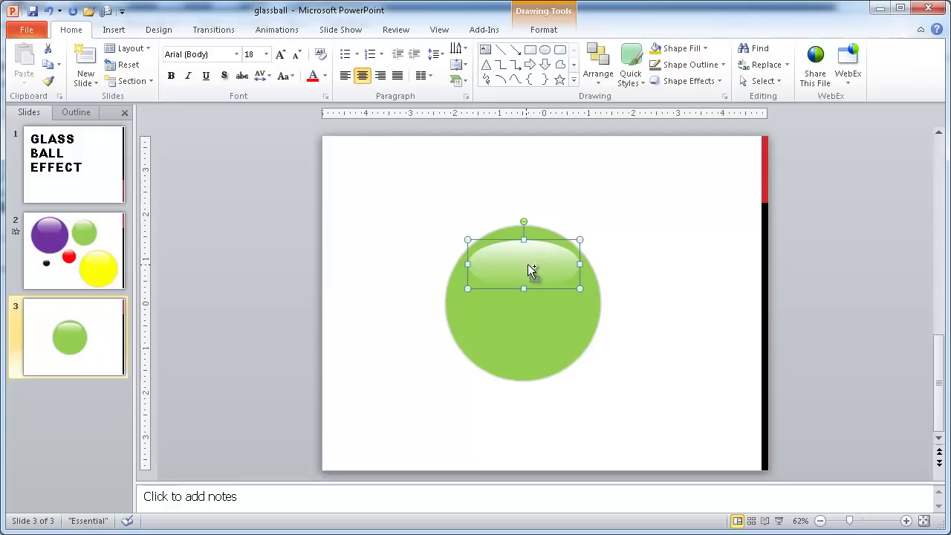
{"action": "left_click_drag", "start_coordinate": [532, 271], "coordinate": [531, 269]}
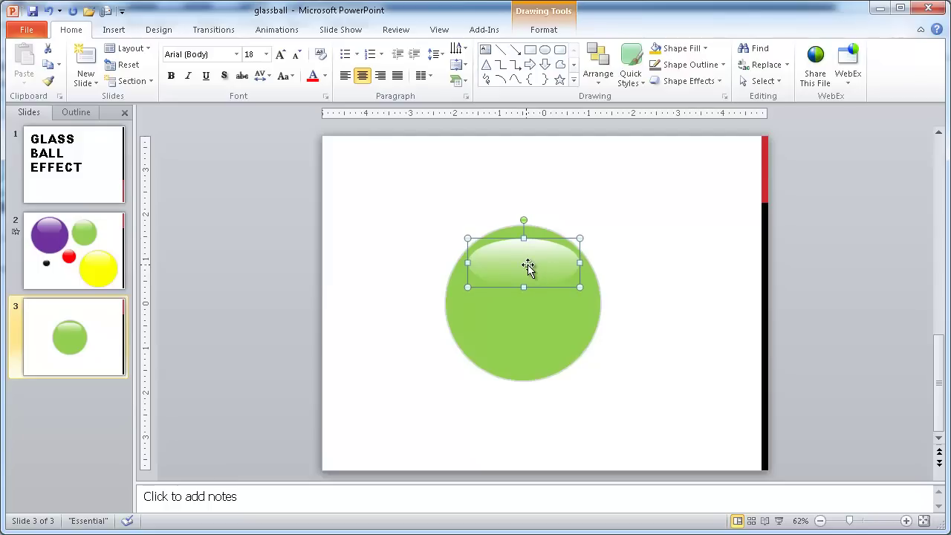
{"action": "left_click", "coordinate": [541, 324]}
{"action": "left_click", "coordinate": [522, 267]}
{"action": "left_click_drag", "start_coordinate": [524, 286], "coordinate": [523, 292]}
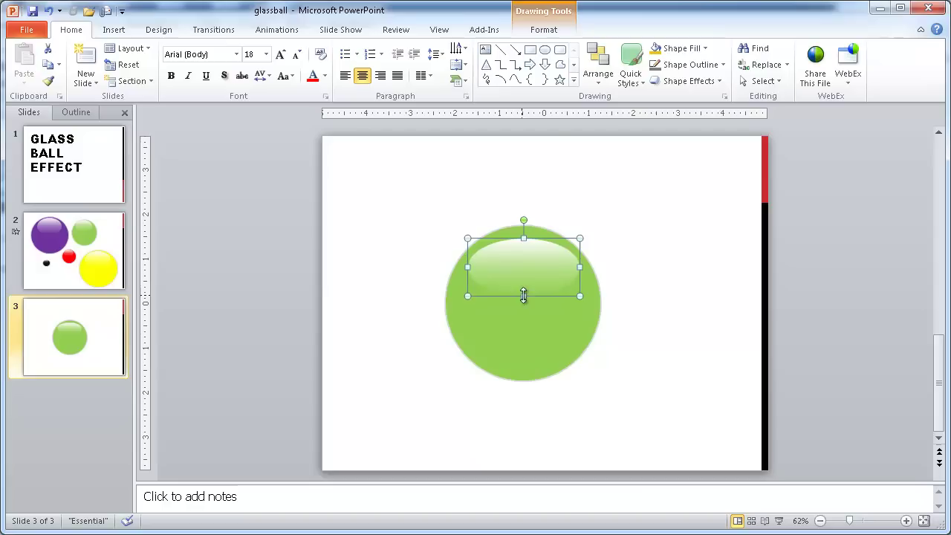
{"action": "left_click", "coordinate": [668, 294]}
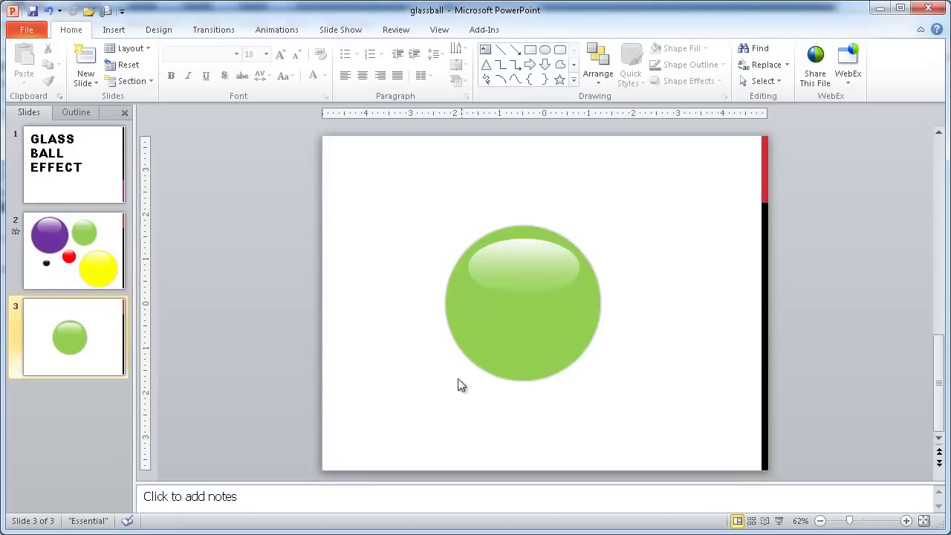
Select the green circle and its highlight ellipse together and group them into one object
{"action": "left_click", "coordinate": [520, 347]}
{"action": "left_click", "coordinate": [554, 261]}
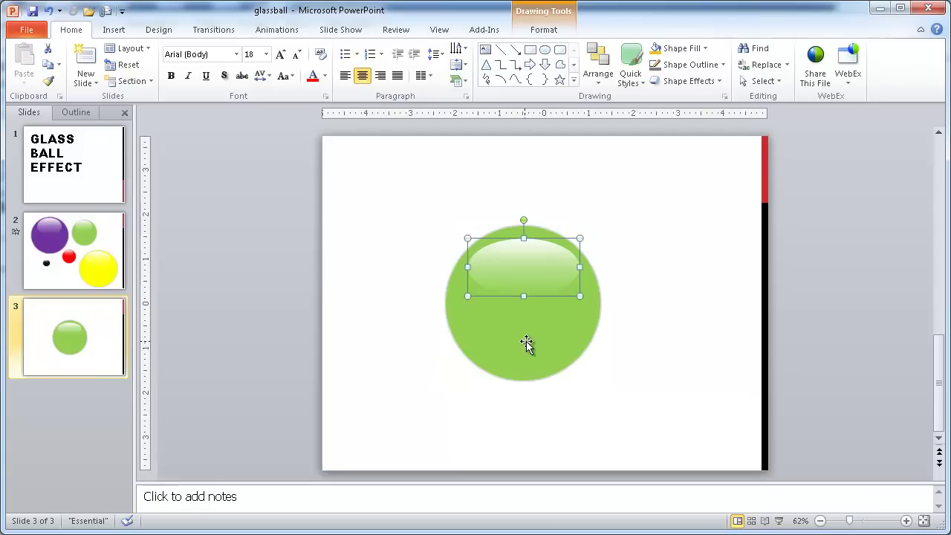
{"action": "left_click", "coordinate": [503, 346]}
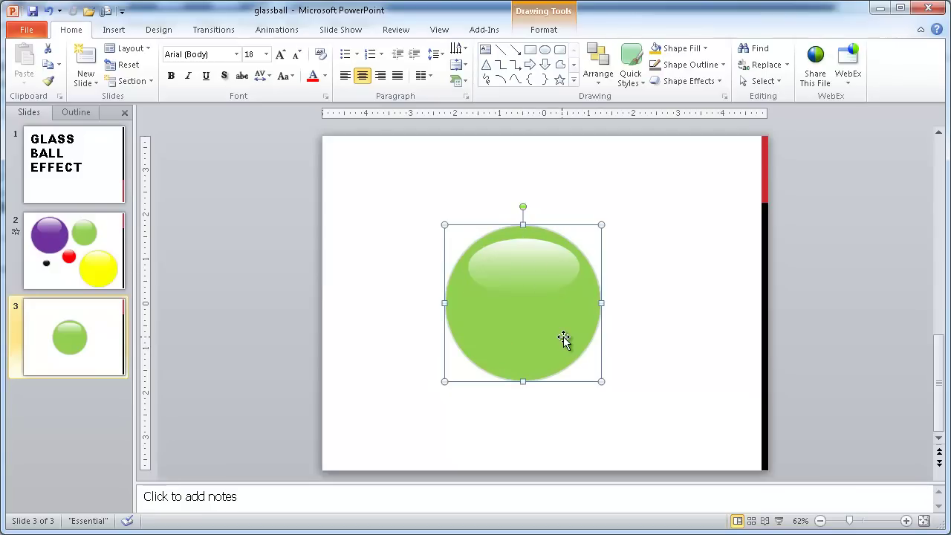
{"action": "left_click", "coordinate": [647, 392]}
{"action": "mouse_move", "coordinate": [695, 422]}
{"action": "left_mouse_down"}
{"action": "mouse_move", "coordinate": [393, 248]}
{"action": "mouse_move", "coordinate": [381, 174]}
{"action": "left_mouse_up"}
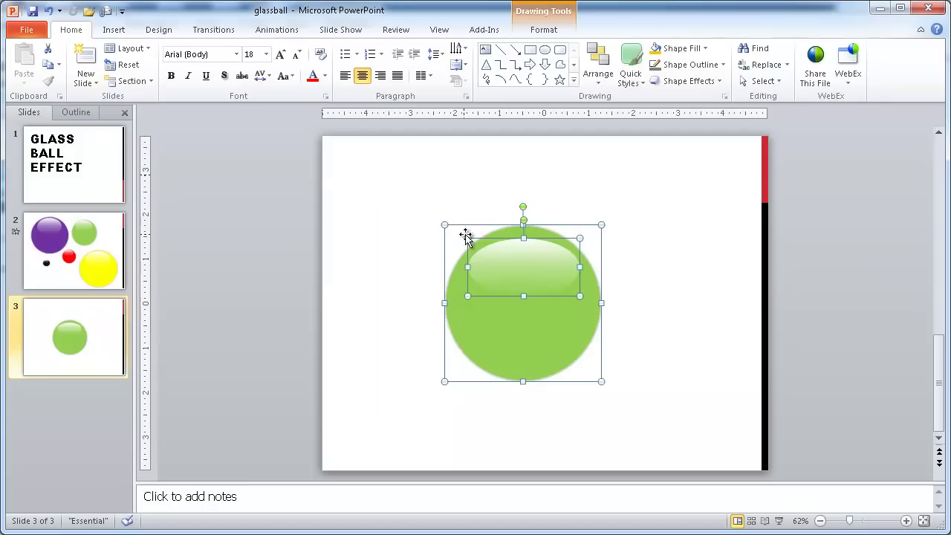
{"action": "right_click", "coordinate": [522, 341]}
{"action": "mouse_move", "coordinate": [579, 416]}
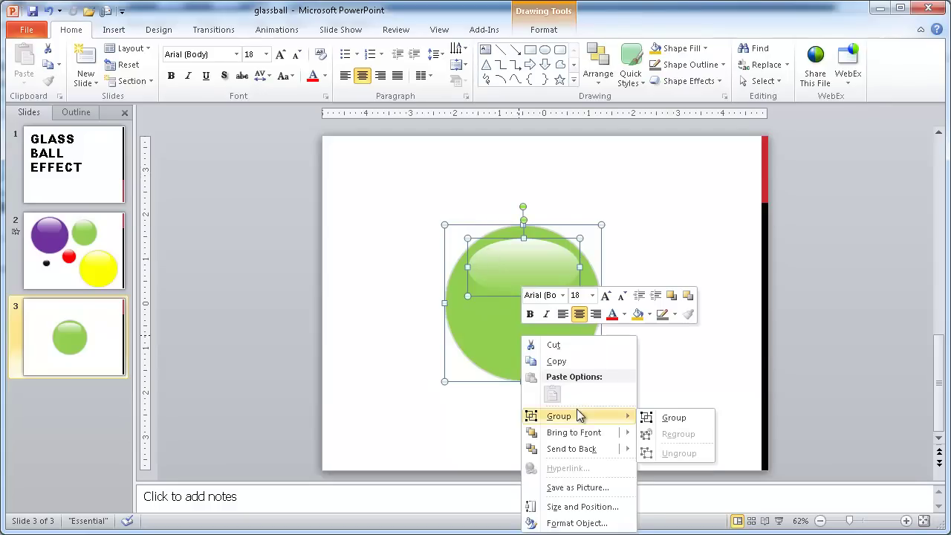
{"action": "left_click", "coordinate": [653, 417]}
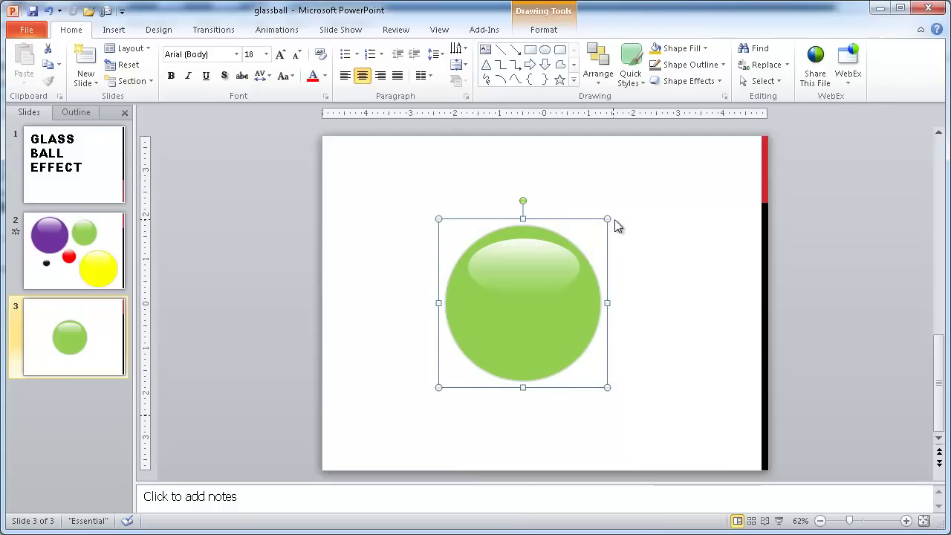
Try shrinking the grouped ball freely from its upper-right corner, and undo the resize
{"action": "left_click_drag", "start_coordinate": [607, 219], "coordinate": [507, 297]}
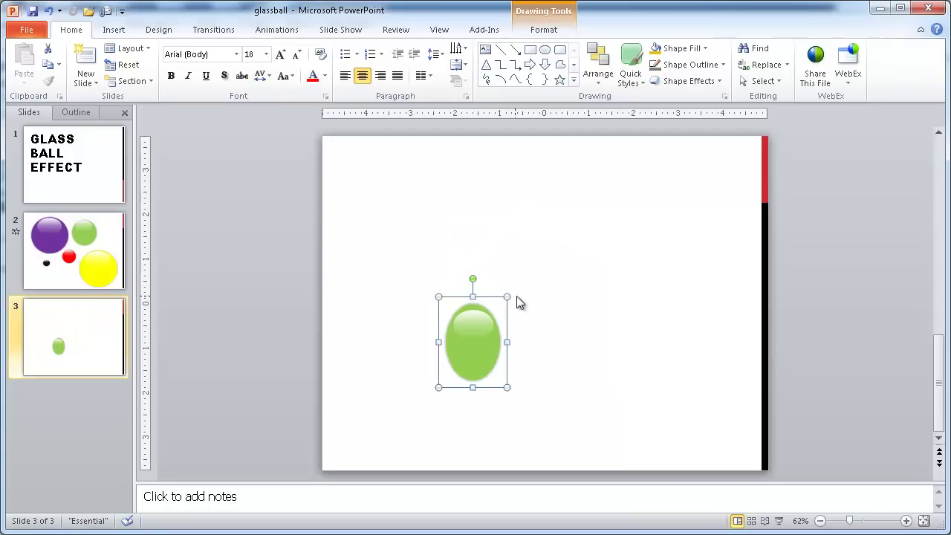
{"action": "key", "text": "ctrl+z"}
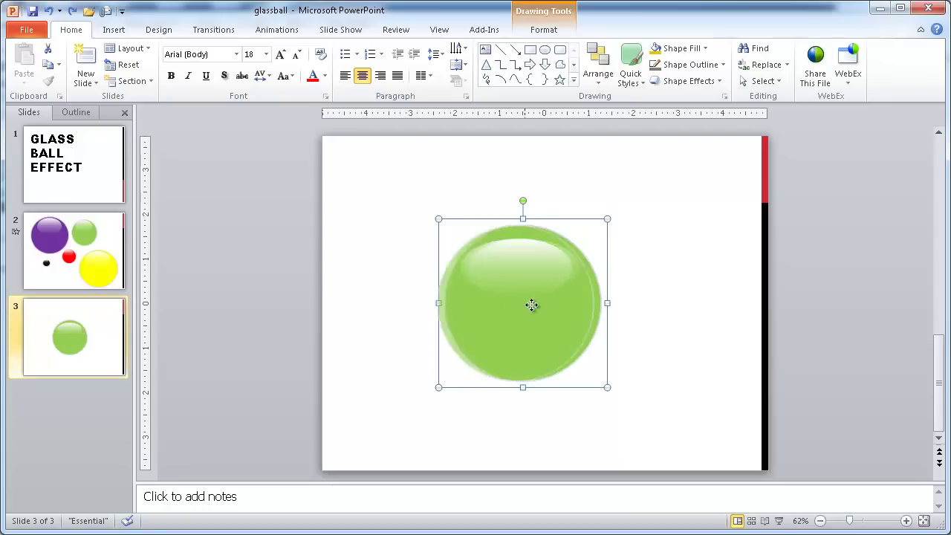
Move the grouped ball to the upper-left area of the slide and shrink it proportionally to about 2 inches across
{"action": "left_click_drag", "start_coordinate": [531, 304], "coordinate": [446, 258]}
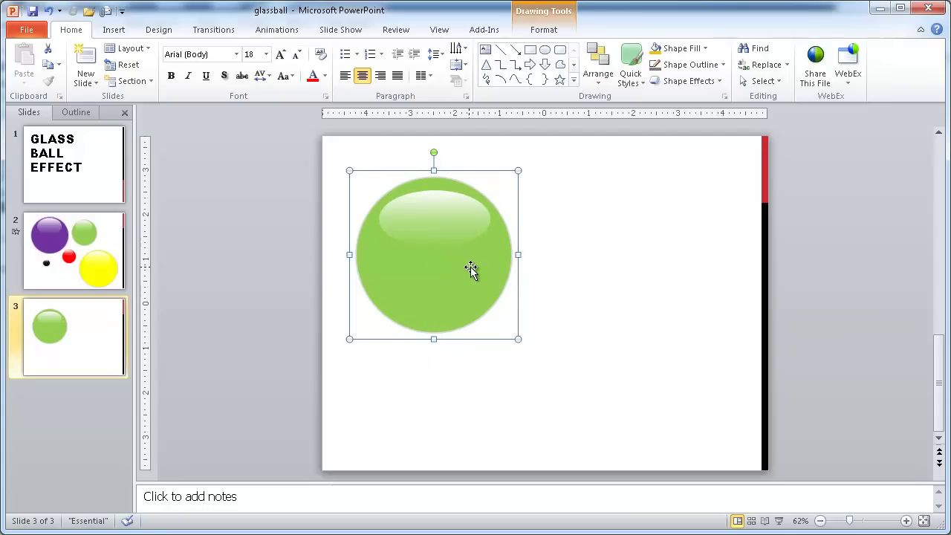
{"action": "left_click", "coordinate": [471, 274]}
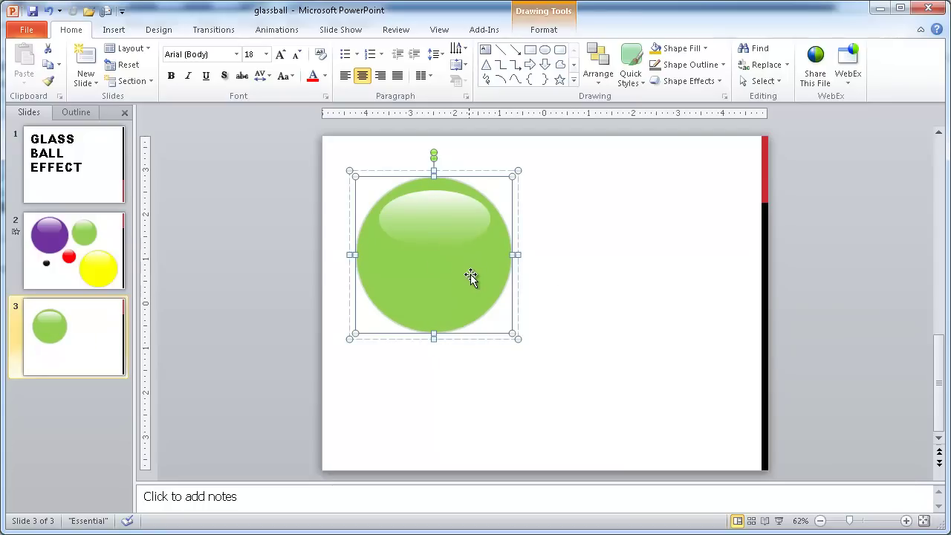
{"action": "left_click", "coordinate": [540, 218]}
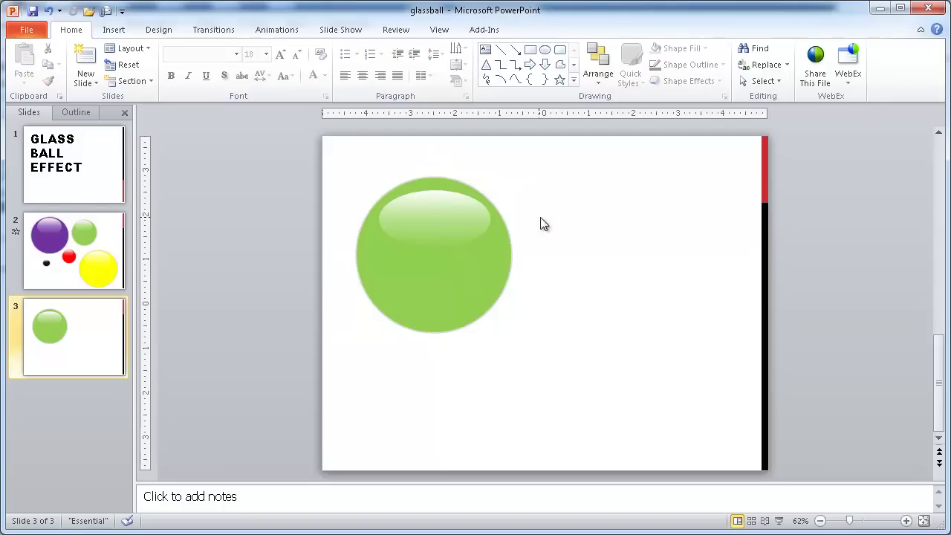
{"action": "left_click", "coordinate": [449, 266]}
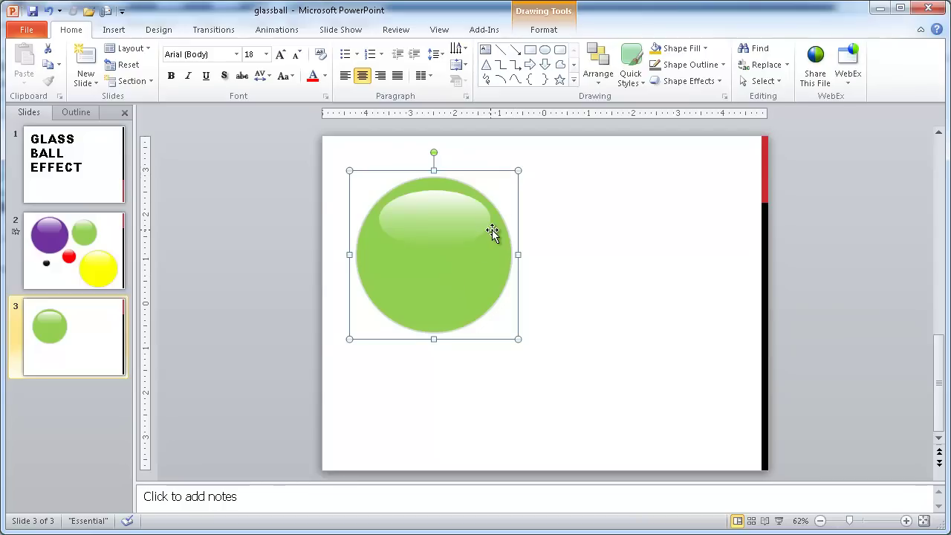
{"action": "left_click_drag", "start_coordinate": [518, 170], "coordinate": [451, 237]}
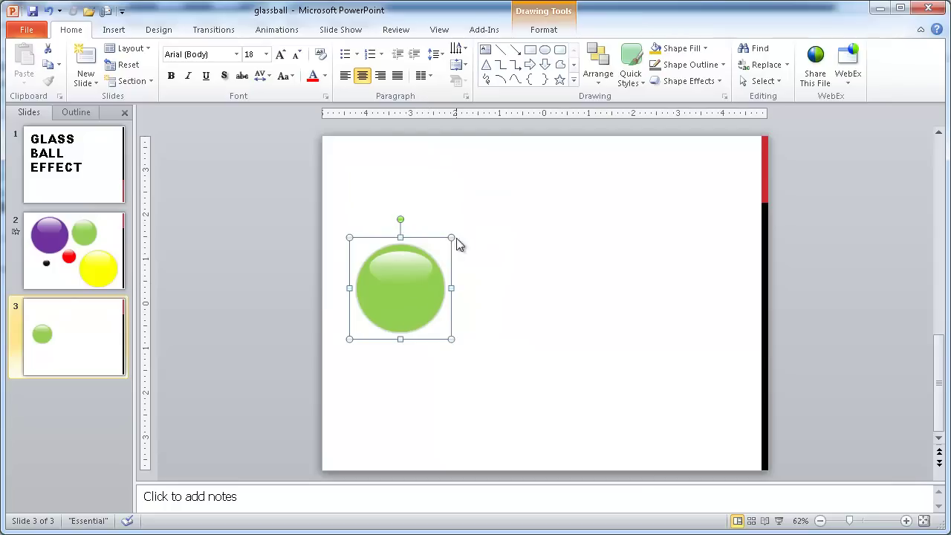
Try resizing the grouped ball without keeping its proportions, and undo the distortion
{"action": "left_click_drag", "start_coordinate": [451, 237], "coordinate": [525, 208]}
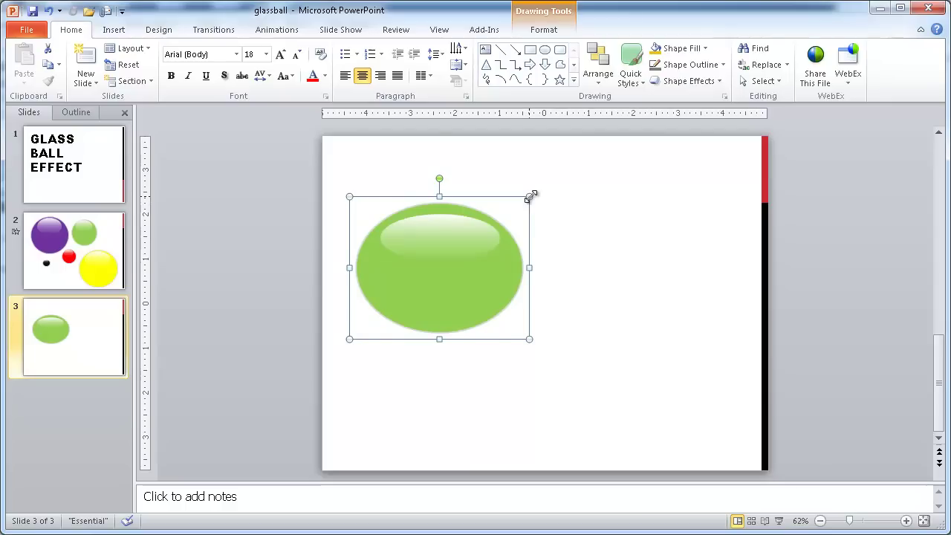
{"action": "left_click_drag", "start_coordinate": [503, 208], "coordinate": [439, 250]}
{"action": "key", "text": "ctrl+z"}
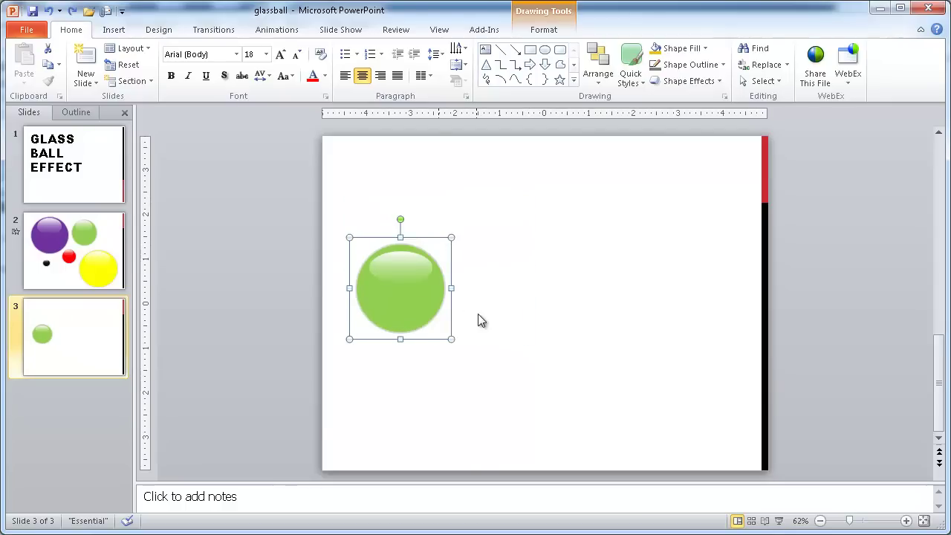
Duplicate the whole grouped green ball and place the copy to its right, near the slide's center
{"action": "left_click", "coordinate": [478, 314]}
{"action": "left_click", "coordinate": [417, 303]}
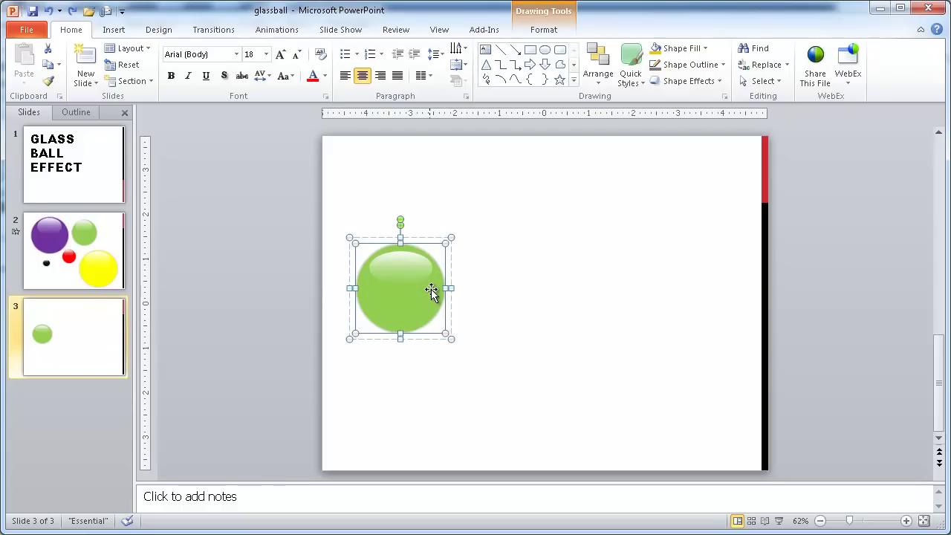
{"action": "key", "text": "Escape"}
{"action": "left_click", "coordinate": [431, 289]}
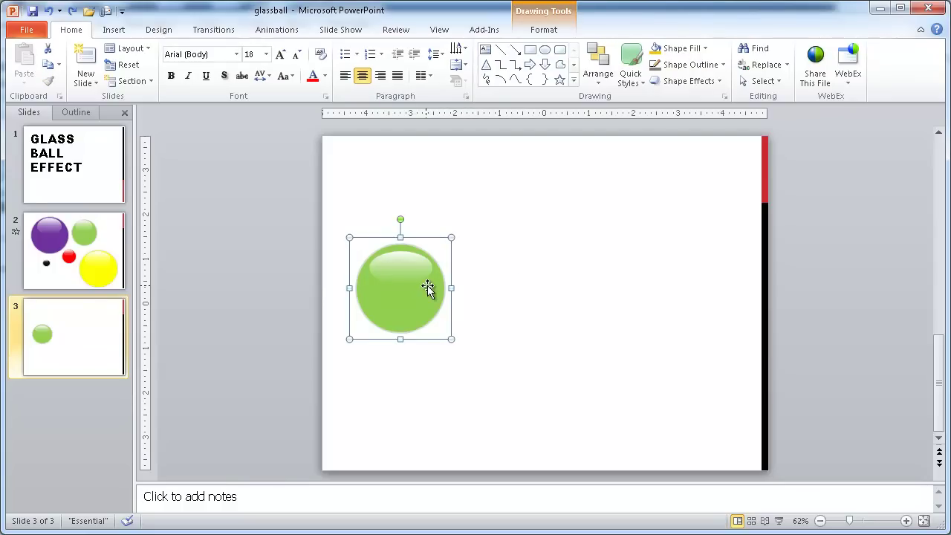
{"action": "key", "text": "ctrl+d"}
{"action": "left_click_drag", "start_coordinate": [427, 288], "coordinate": [543, 297]}
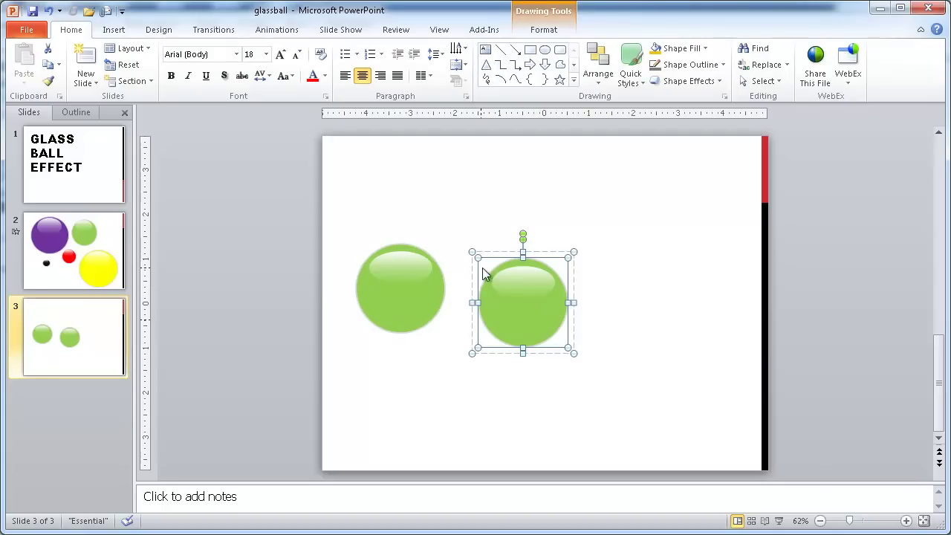
Fill the circle inside the copied ball with the standard orange color and deselect it
{"action": "left_click", "coordinate": [689, 49]}
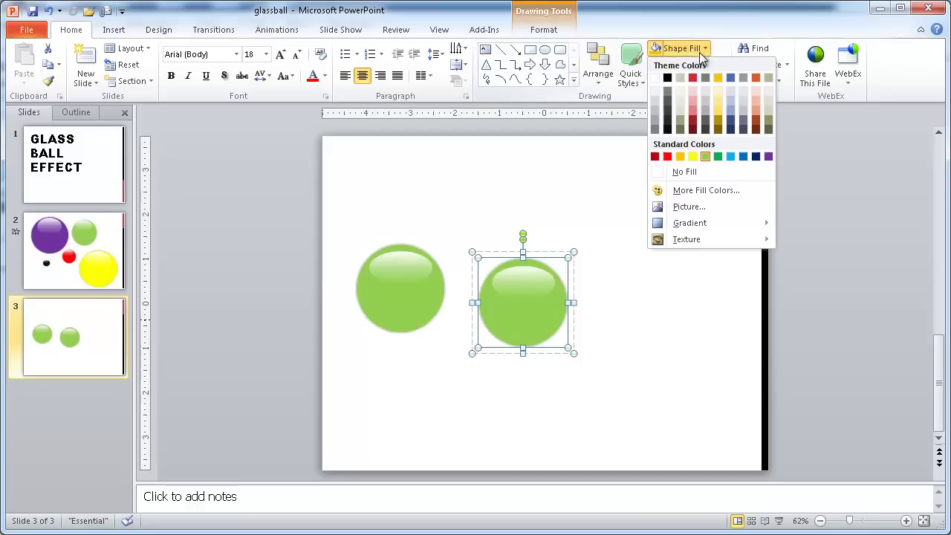
{"action": "left_click", "coordinate": [679, 156]}
{"action": "left_click", "coordinate": [636, 431]}
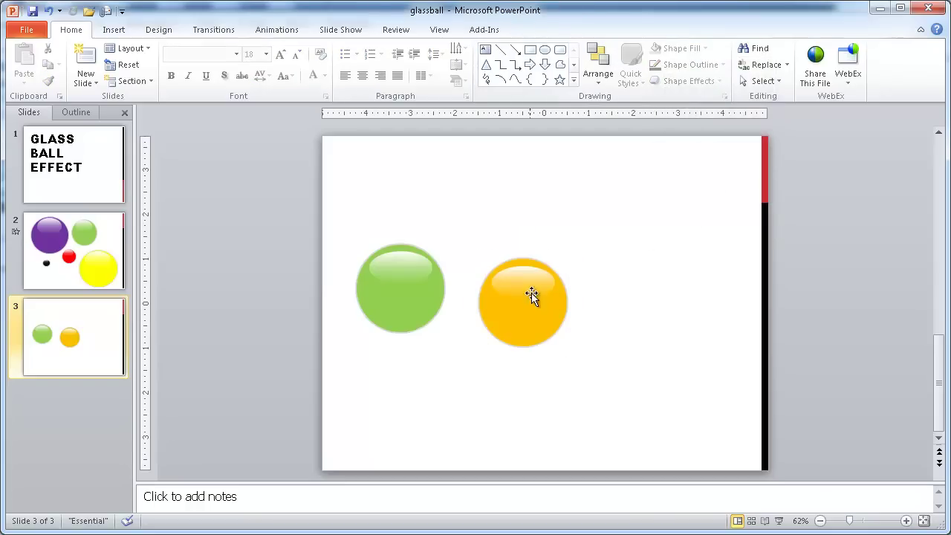